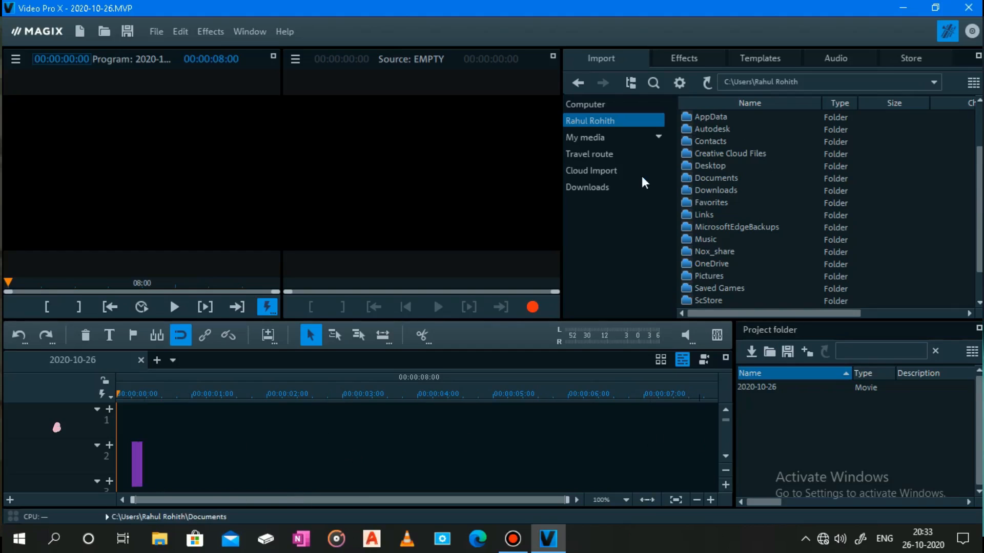
Try to import movie.mp4 from the My videos folder into the project, and close the program at the error report.
{"action": "scroll", "coordinate": [738, 189], "scroll_direction": "down", "scroll_amount": 4}
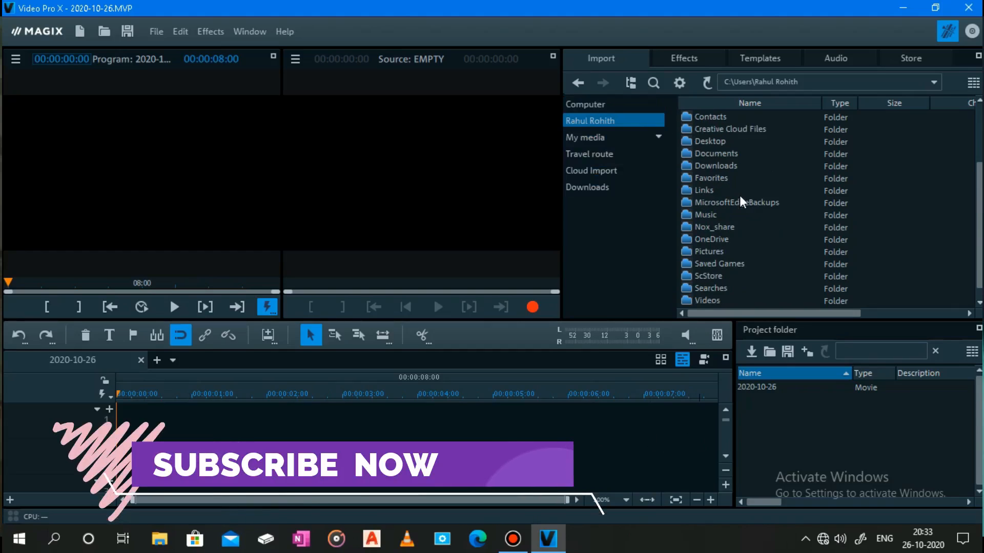
{"action": "left_click", "coordinate": [616, 138]}
{"action": "left_click", "coordinate": [603, 170]}
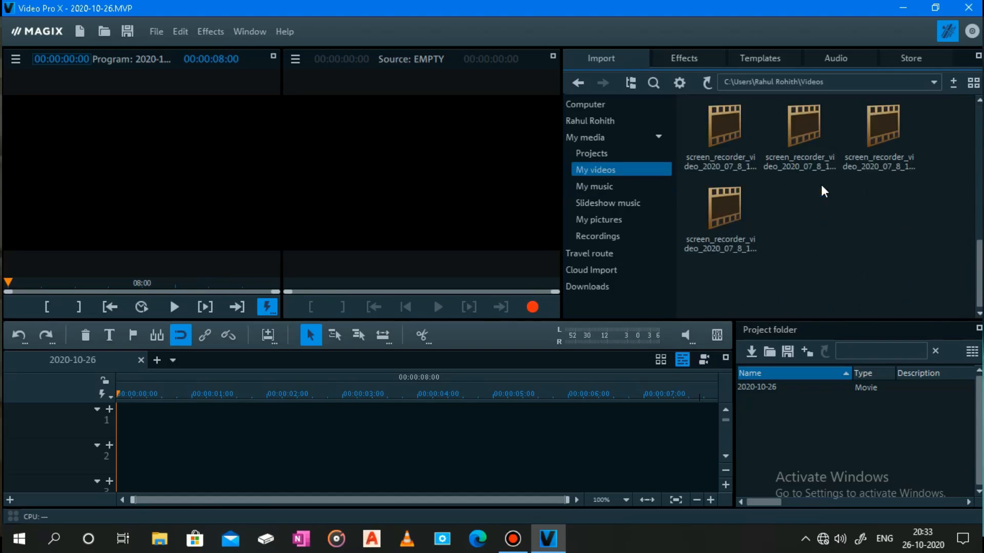
{"action": "scroll", "coordinate": [816, 190], "scroll_direction": "down", "scroll_amount": 3}
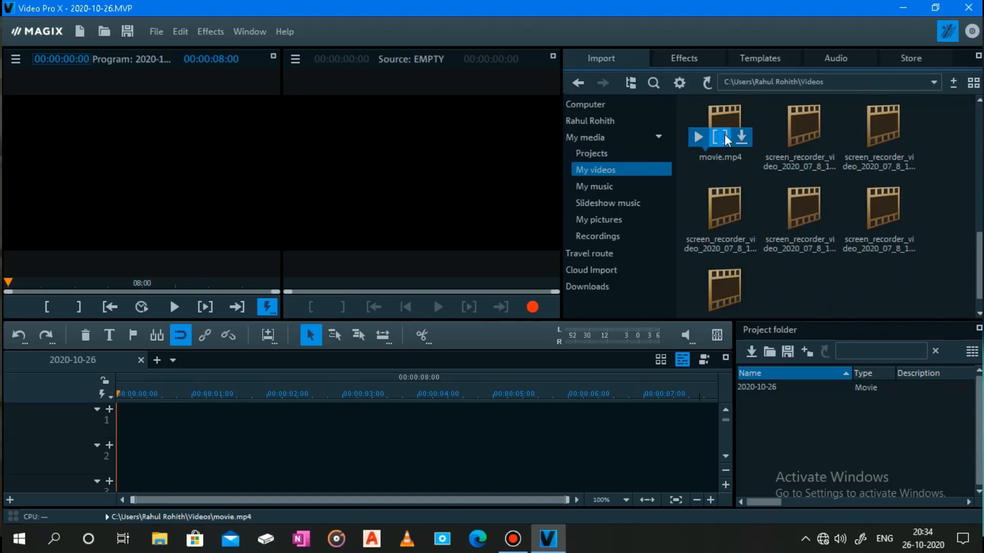
{"action": "left_click", "coordinate": [741, 137]}
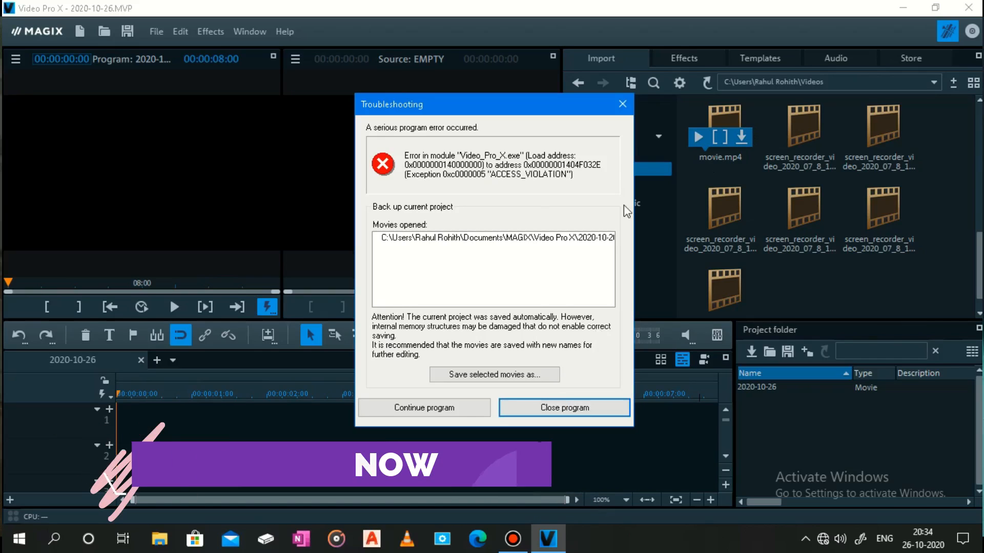
{"action": "left_click", "coordinate": [589, 406]}
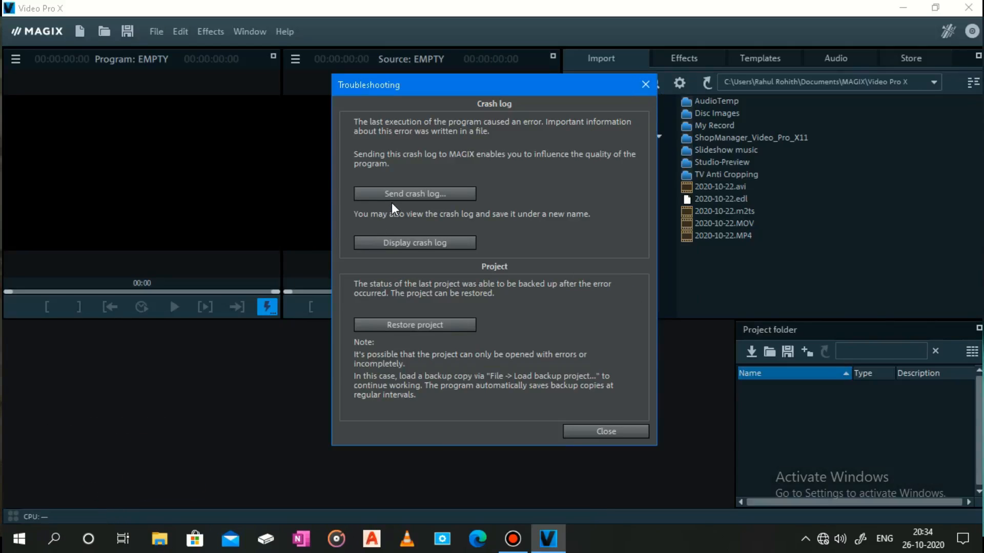
Dismiss the crash report, add 2020-10-22.avi to the timeline and adjust the movie settings to match the file.
{"action": "left_click", "coordinate": [647, 85]}
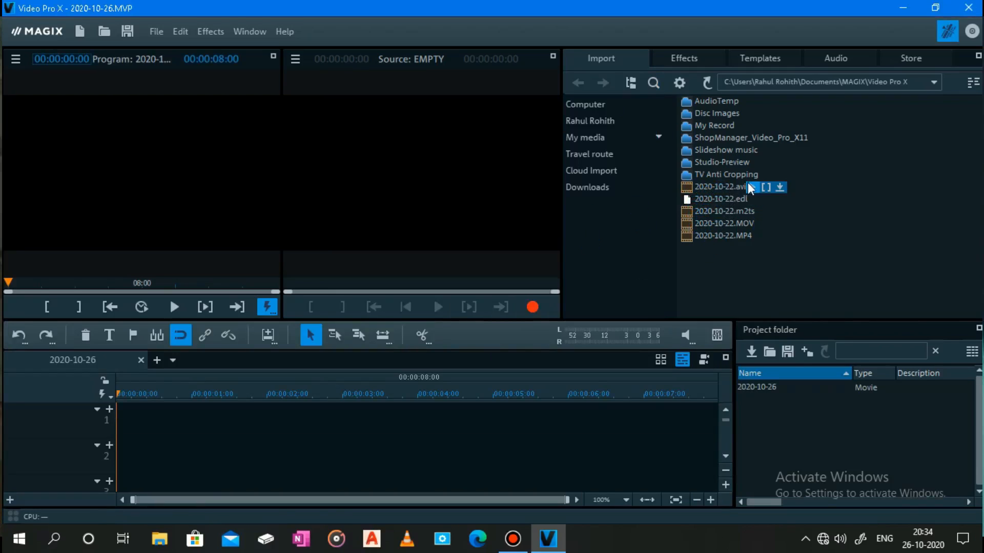
{"action": "left_click", "coordinate": [779, 187]}
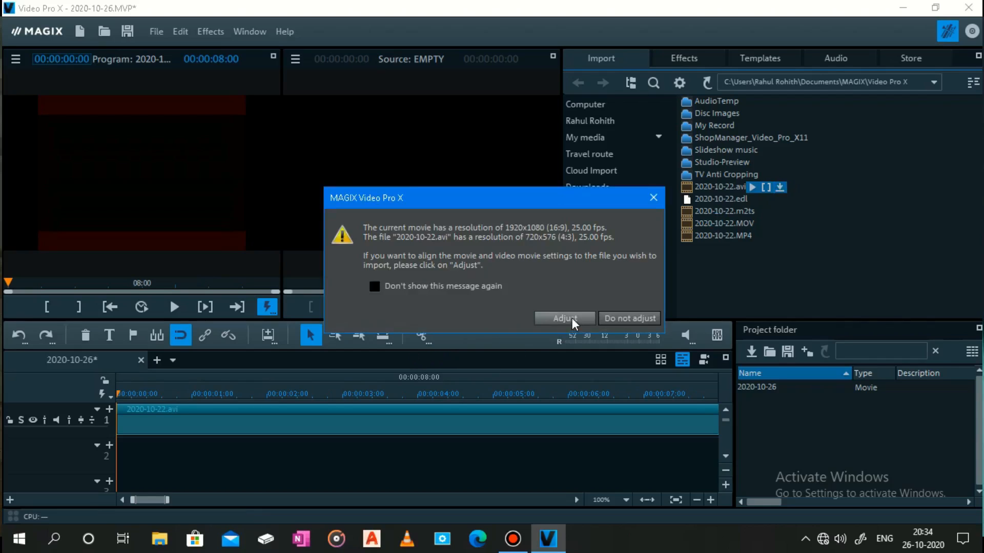
{"action": "left_click", "coordinate": [571, 318]}
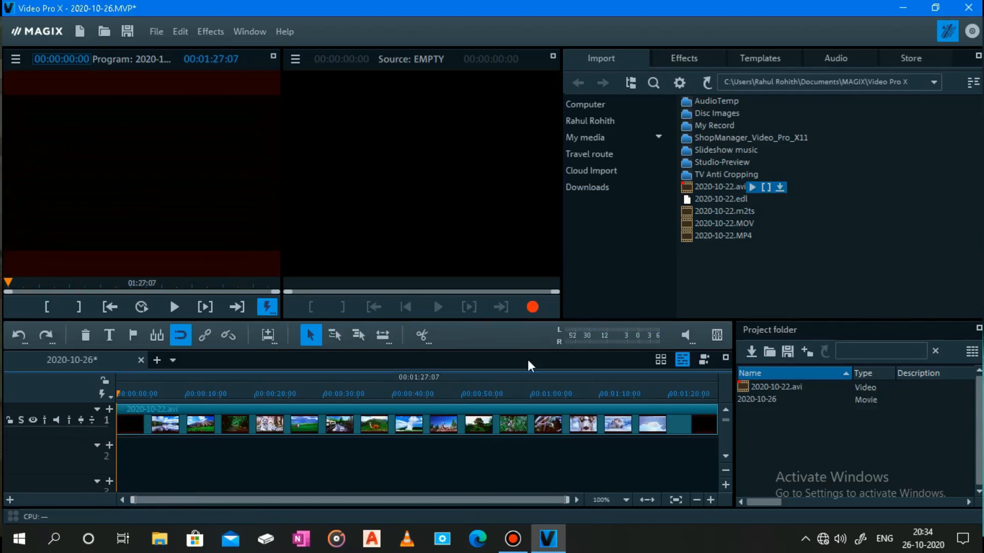
Play the first seconds of the imported clip in the program monitor and stop playback.
{"action": "left_click", "coordinate": [174, 307]}
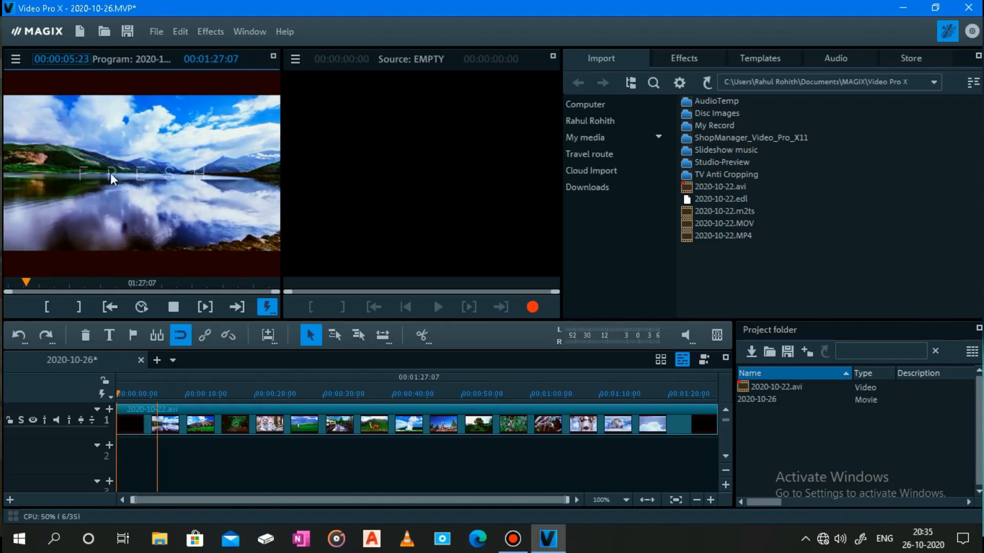
{"action": "left_click", "coordinate": [174, 309]}
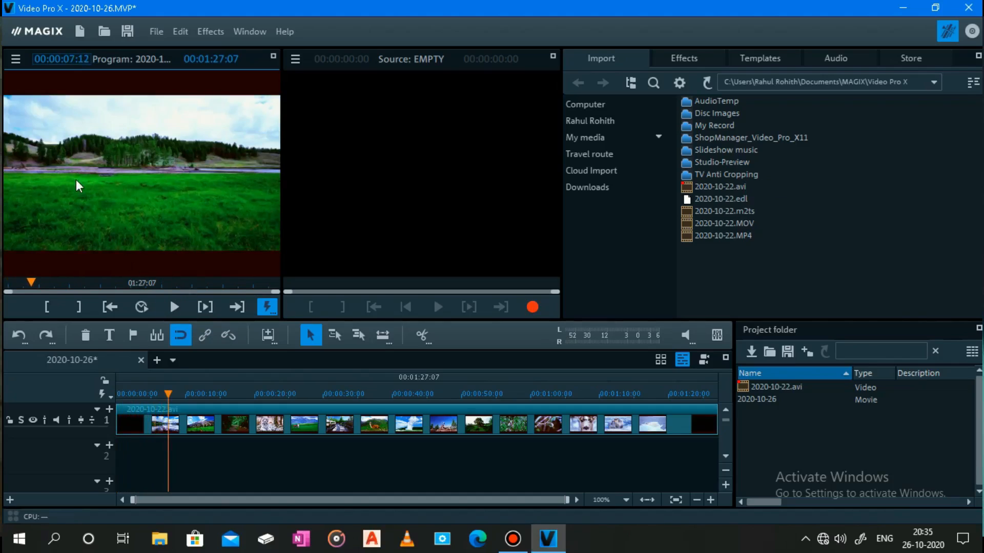
{"action": "left_click", "coordinate": [293, 59]}
{"action": "left_click", "coordinate": [288, 124]}
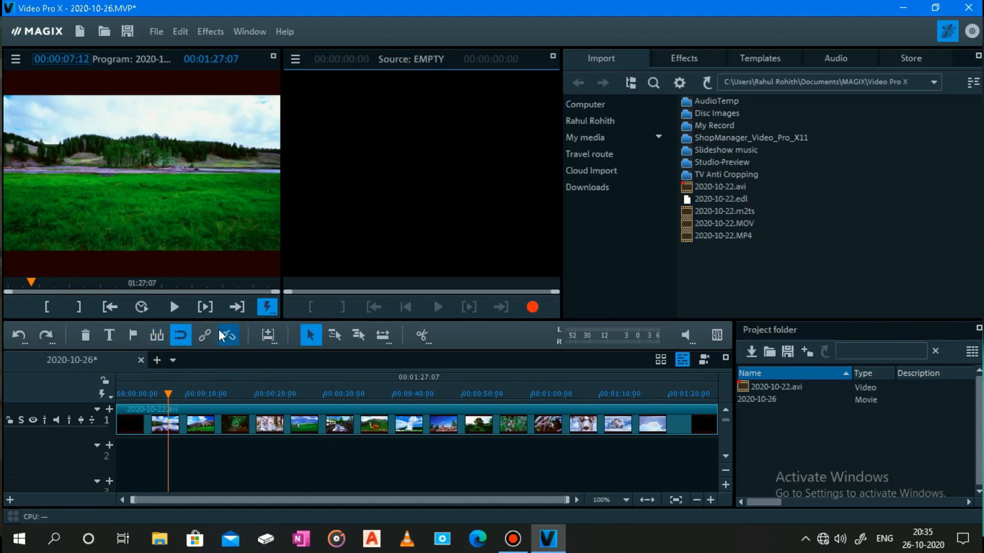
Try to apply the musical editing adjustment to the video in track 1.
{"action": "left_click", "coordinate": [191, 33]}
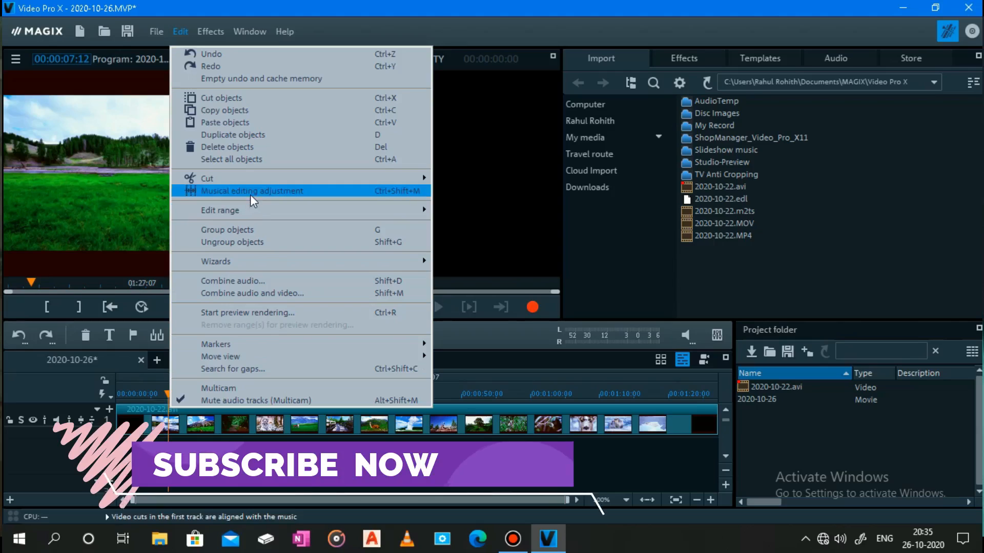
{"action": "left_click", "coordinate": [246, 461]}
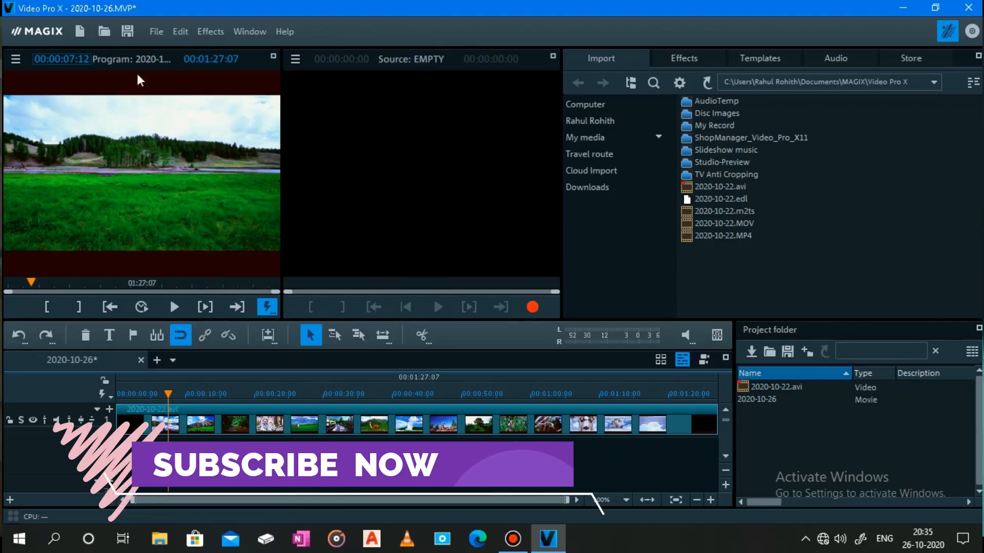
{"action": "left_click", "coordinate": [182, 27]}
{"action": "mouse_move", "coordinate": [250, 32]}
{"action": "left_click", "coordinate": [271, 223]}
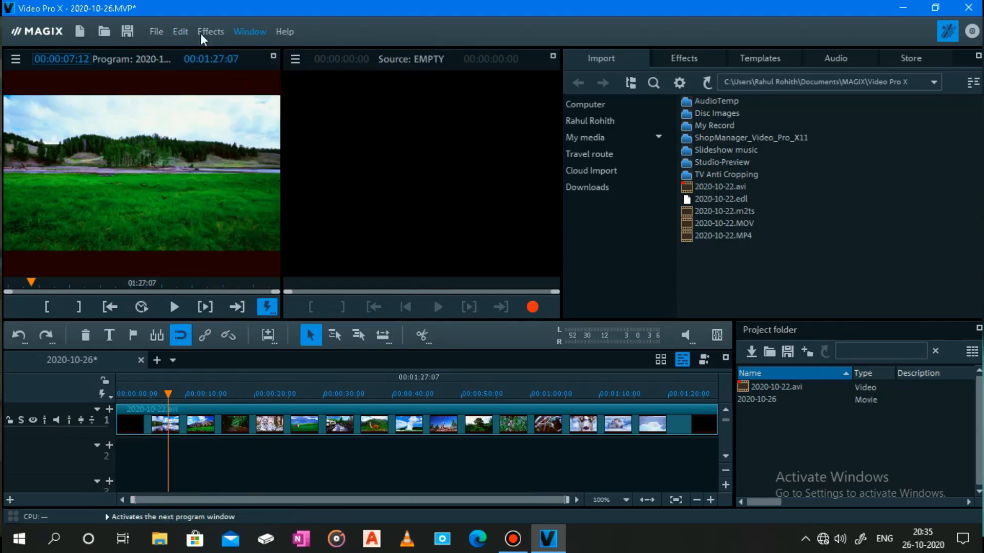
{"action": "left_click", "coordinate": [180, 31]}
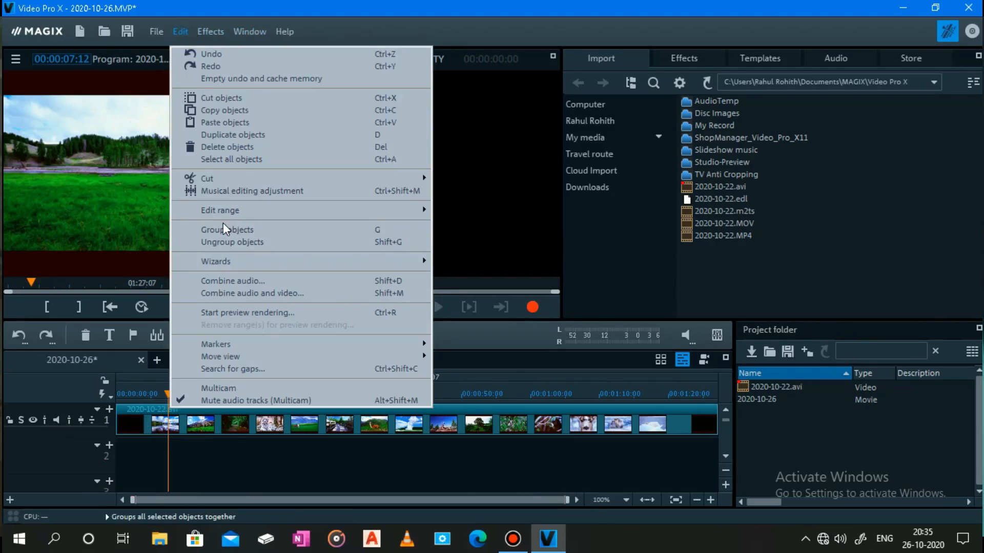
{"action": "left_click", "coordinate": [244, 192]}
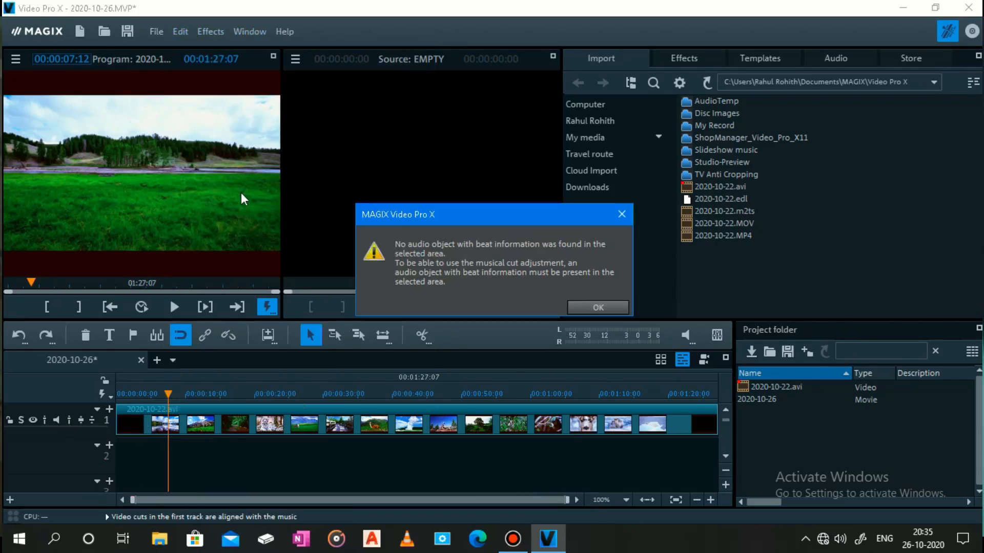
{"action": "left_click", "coordinate": [611, 308]}
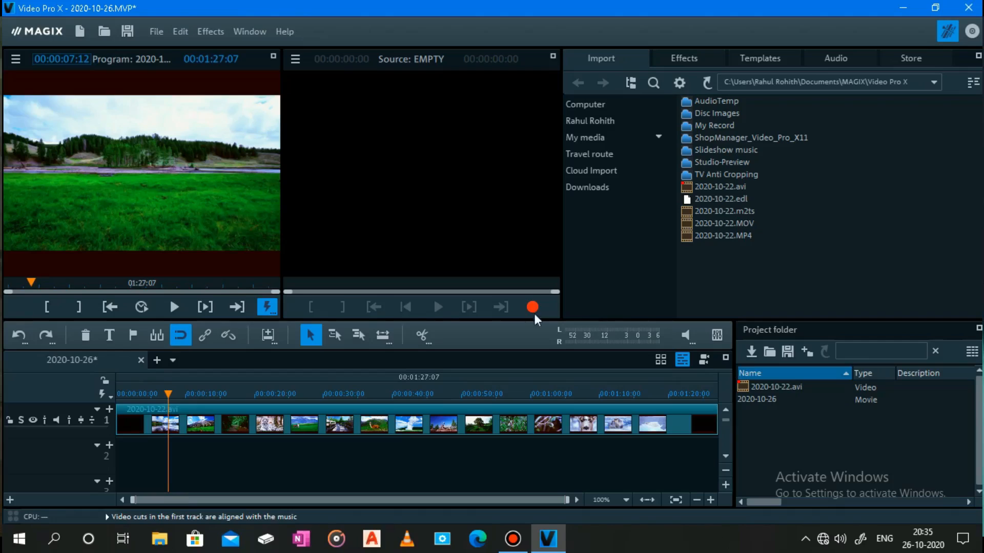
{"action": "left_click", "coordinate": [513, 539]}
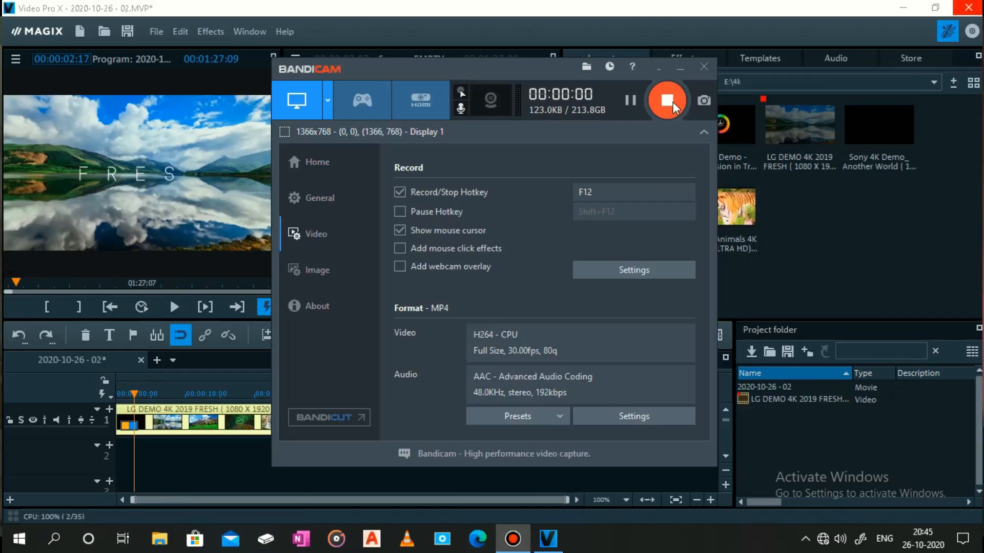
{"action": "left_click", "coordinate": [677, 65]}
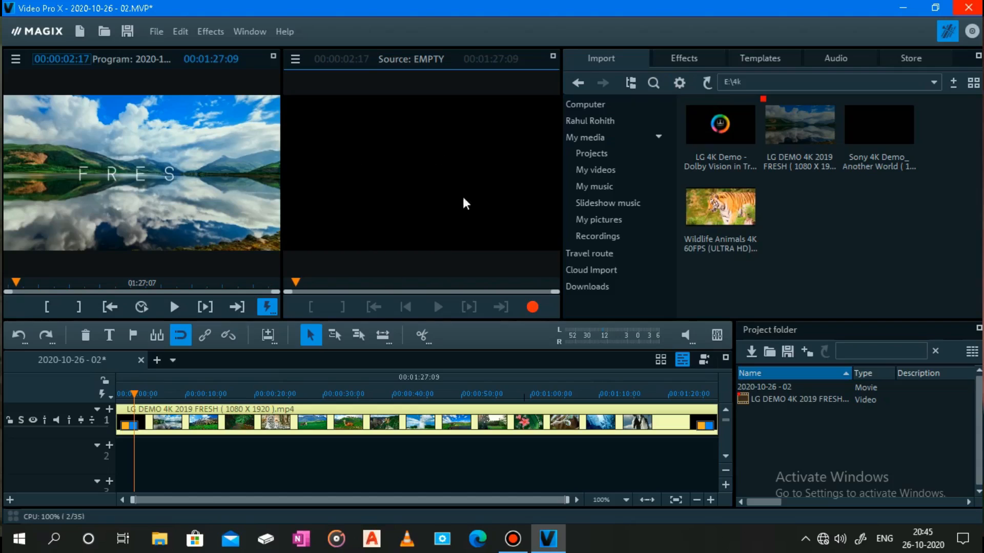
Set the source monitor to show the selected object without effects as the comparison image.
{"action": "left_click", "coordinate": [296, 59]}
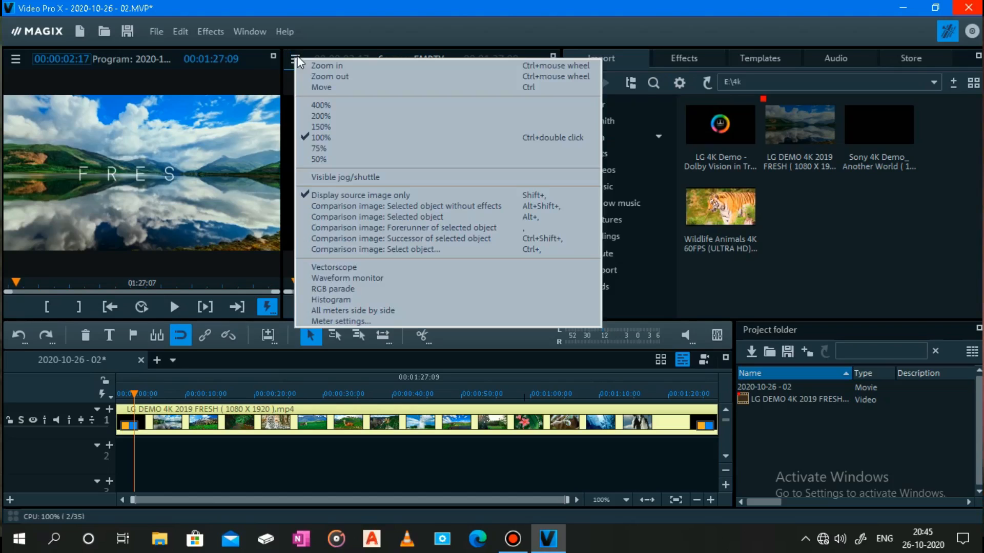
{"action": "left_click", "coordinate": [360, 205]}
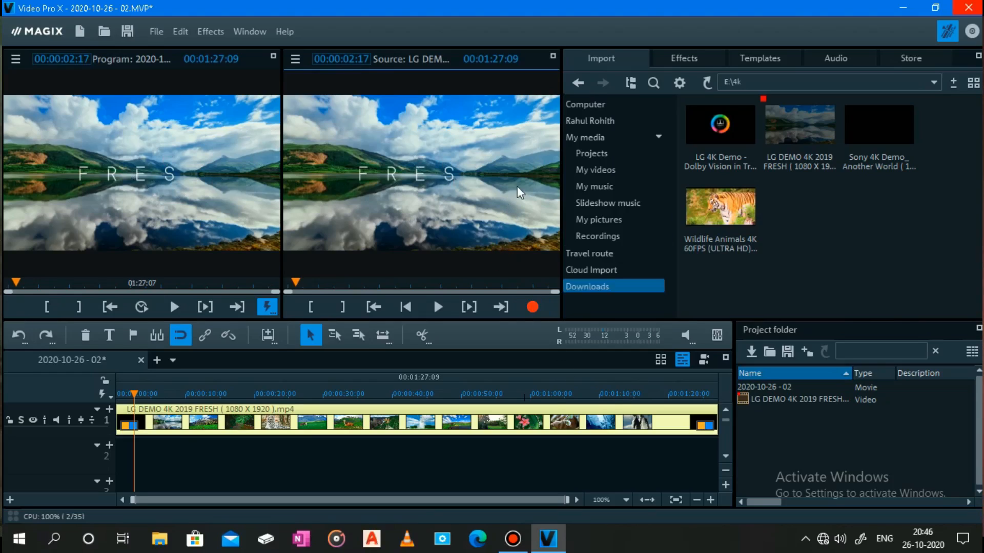
Apply master effects to the movie with contrast 69 and the hue shifted toward blue.
{"action": "left_click", "coordinate": [210, 32]}
{"action": "left_click", "coordinate": [269, 54]}
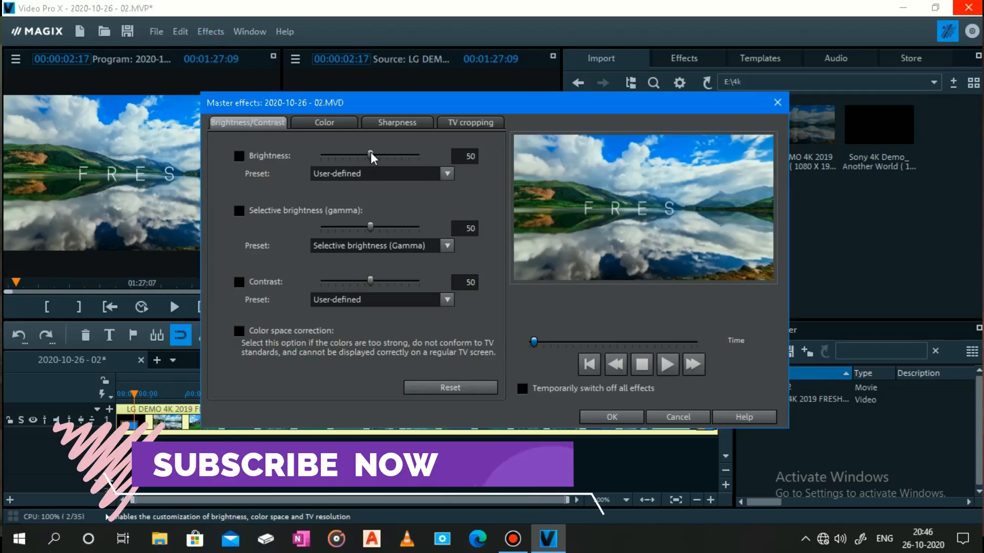
{"action": "left_click_drag", "start_coordinate": [369, 280], "coordinate": [388, 291]}
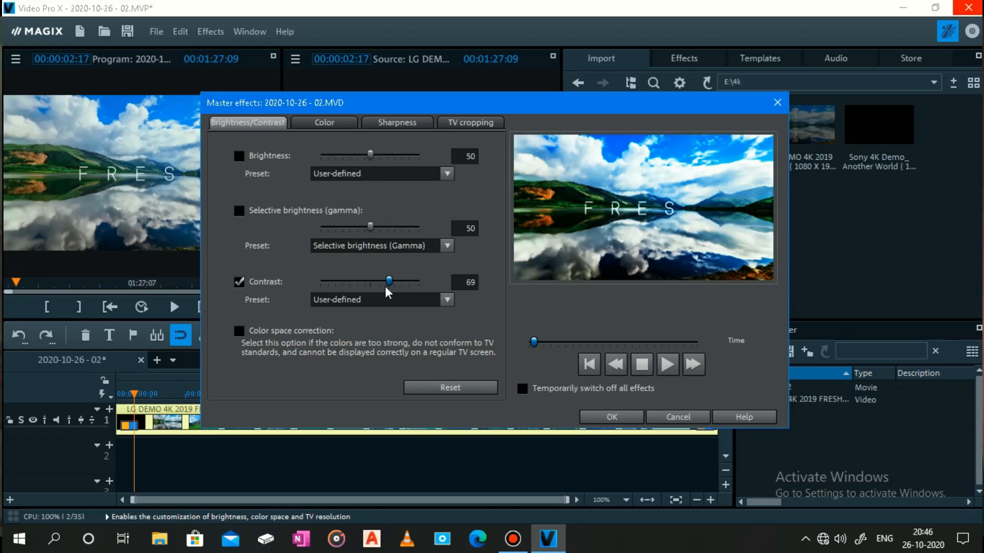
{"action": "left_click", "coordinate": [324, 122]}
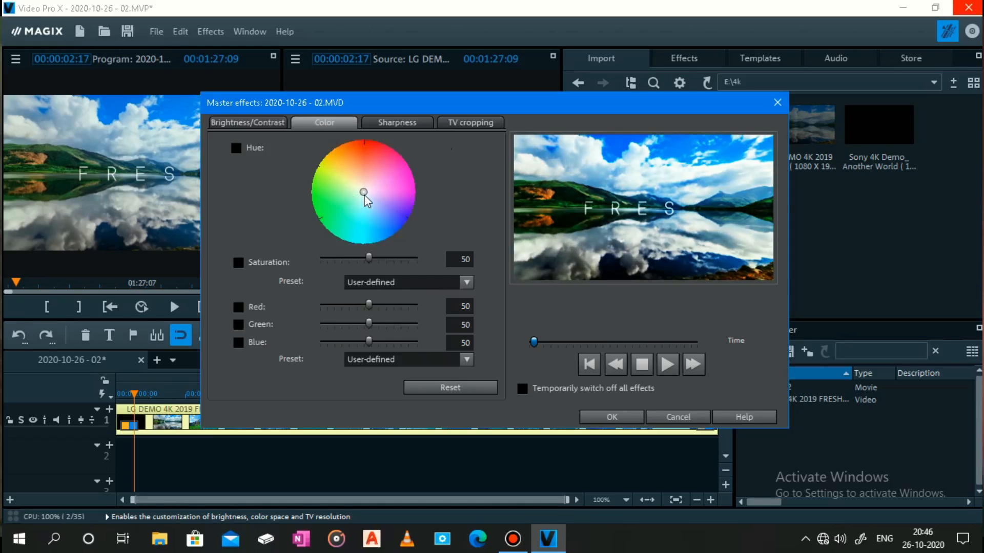
{"action": "left_click_drag", "start_coordinate": [364, 193], "coordinate": [384, 221]}
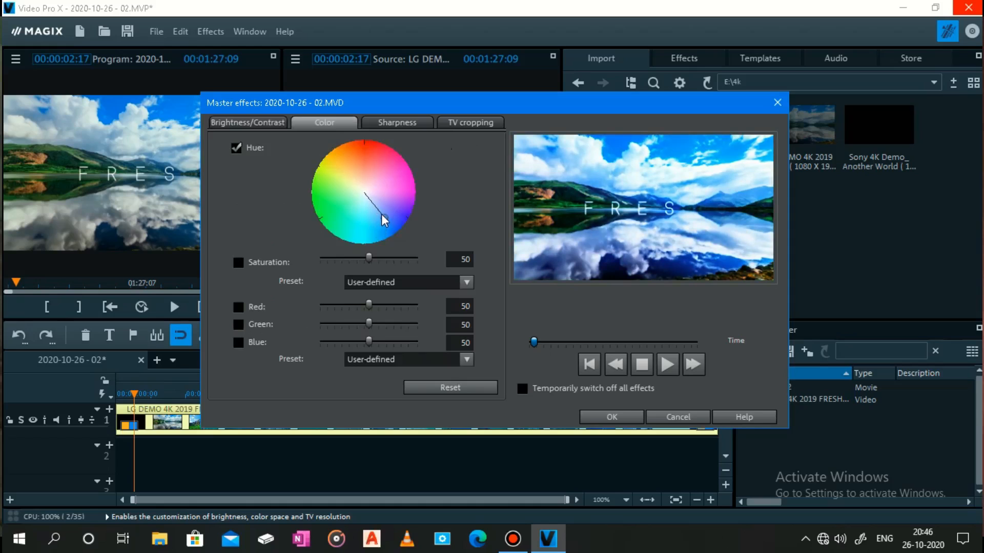
{"action": "left_click", "coordinate": [607, 417]}
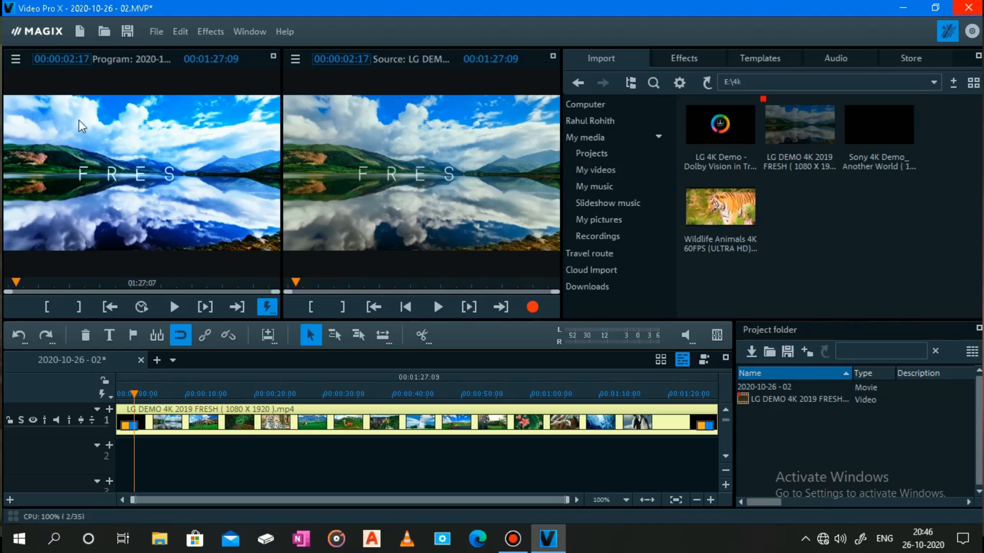
Play the edited movie and the unedited source clip to compare their colors.
{"action": "left_click", "coordinate": [176, 309]}
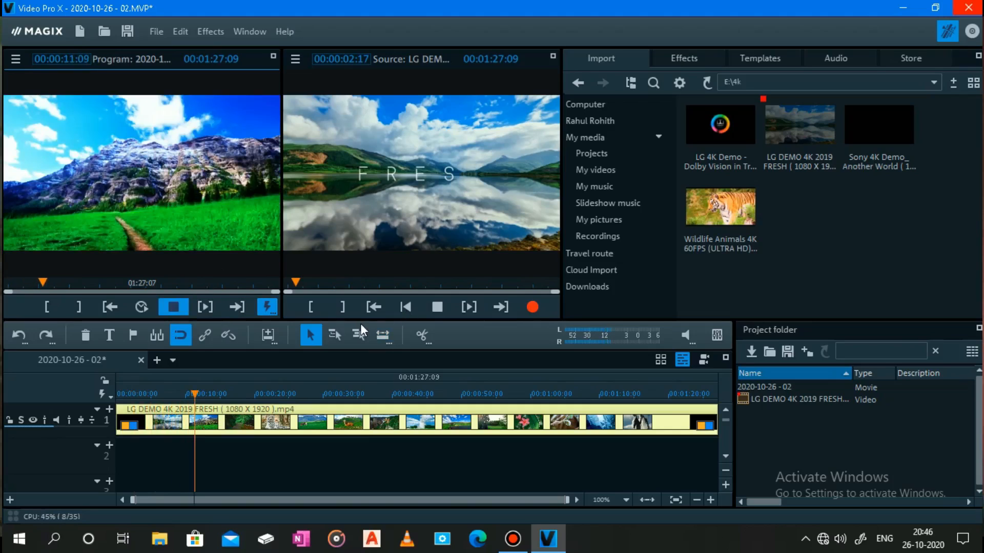
{"action": "left_click", "coordinate": [443, 306]}
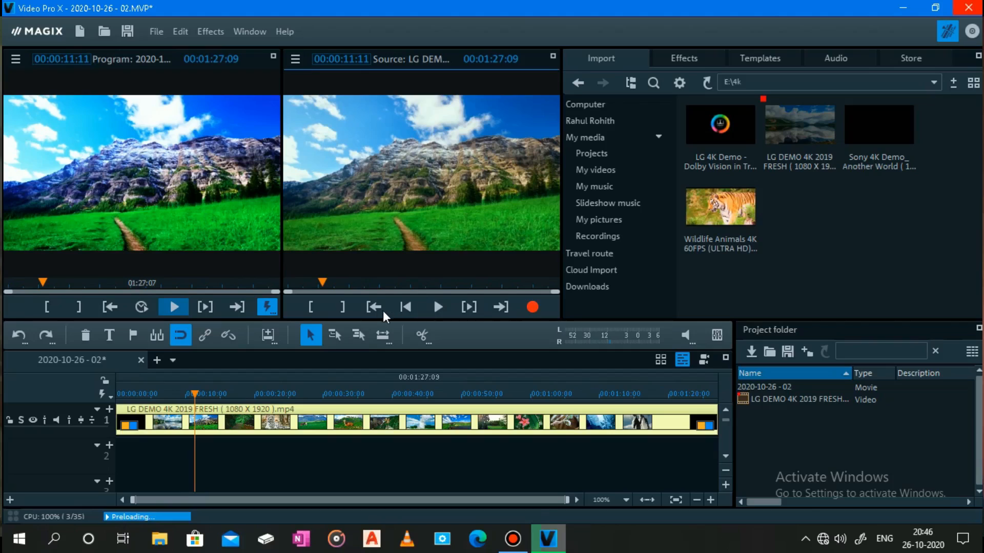
{"action": "left_click", "coordinate": [438, 307]}
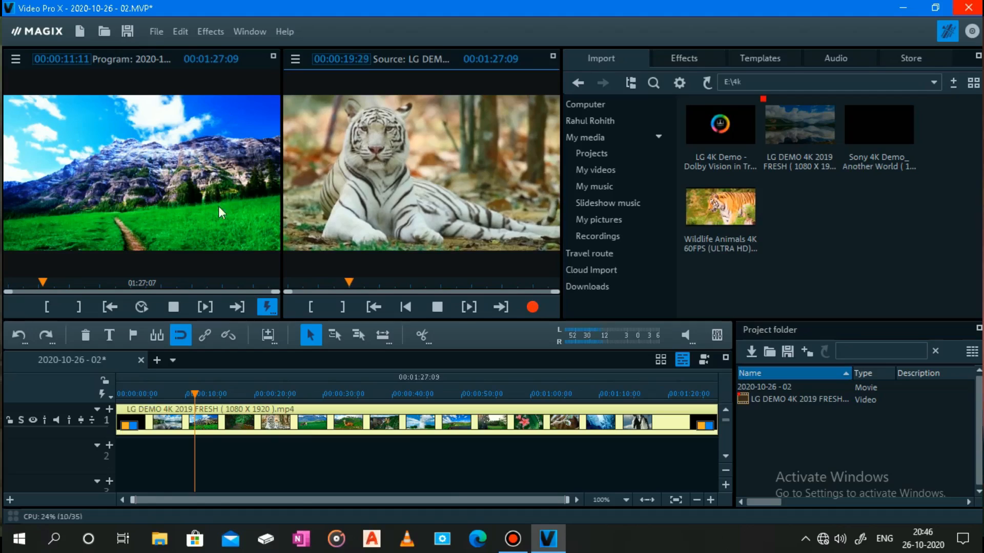
{"action": "left_click", "coordinate": [434, 306]}
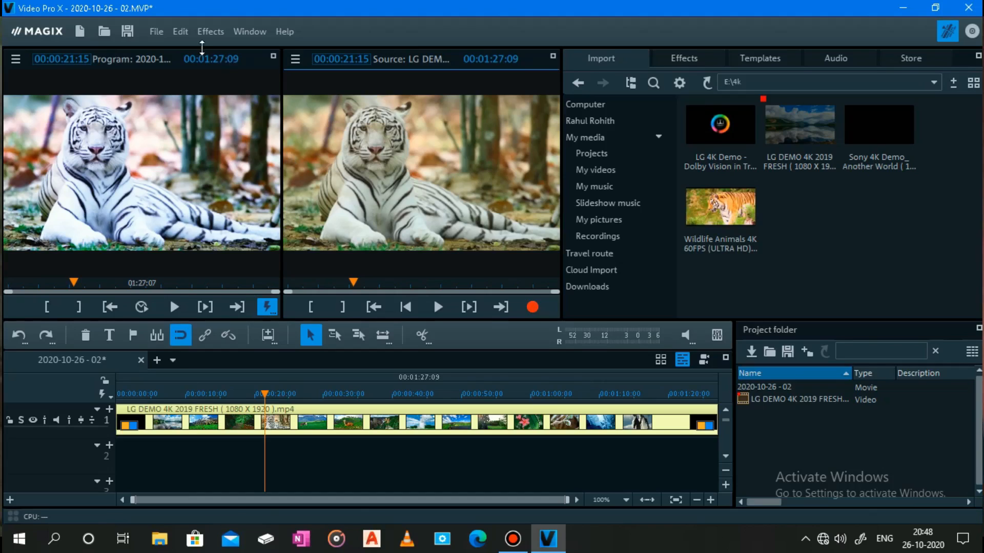
{"action": "left_click", "coordinate": [181, 32]}
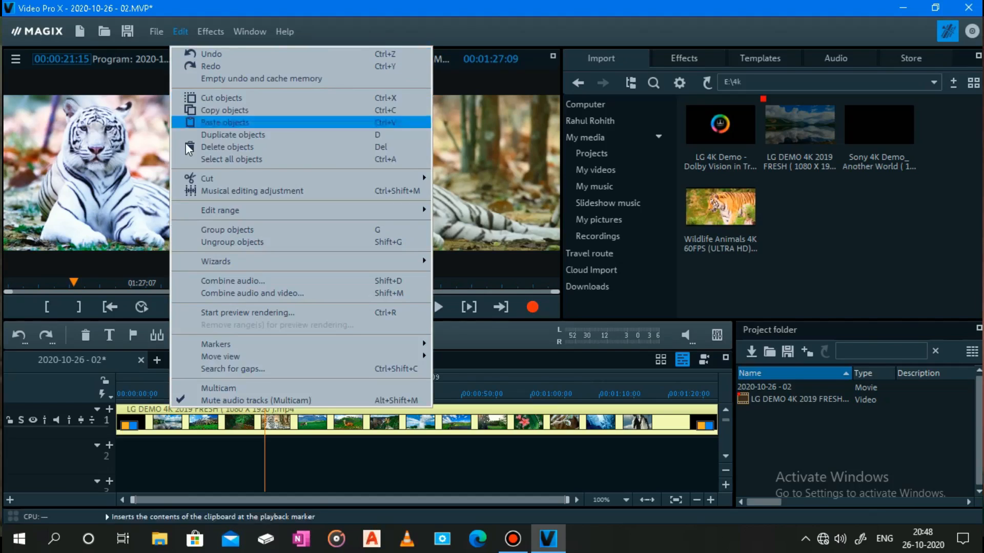
{"action": "mouse_move", "coordinate": [155, 34]}
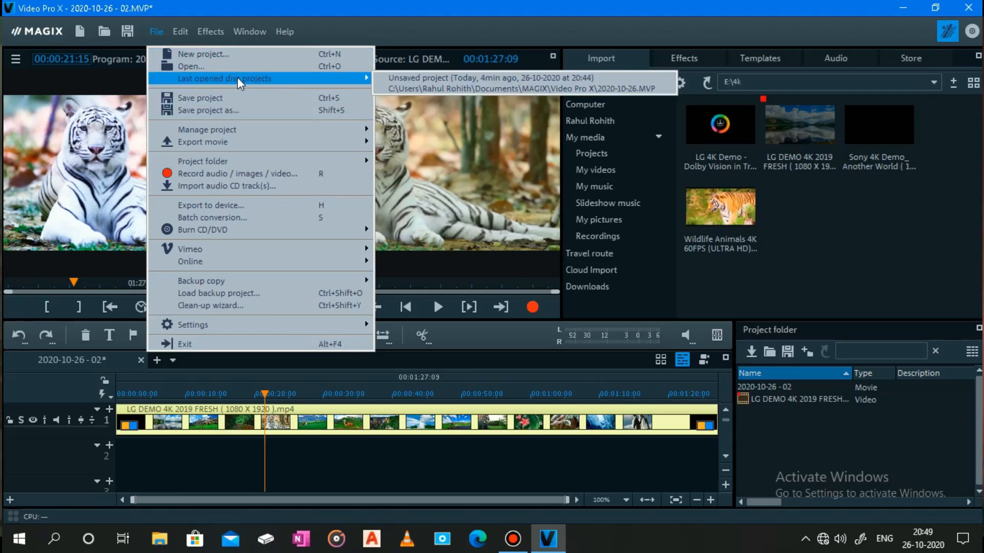
{"action": "left_click", "coordinate": [409, 201]}
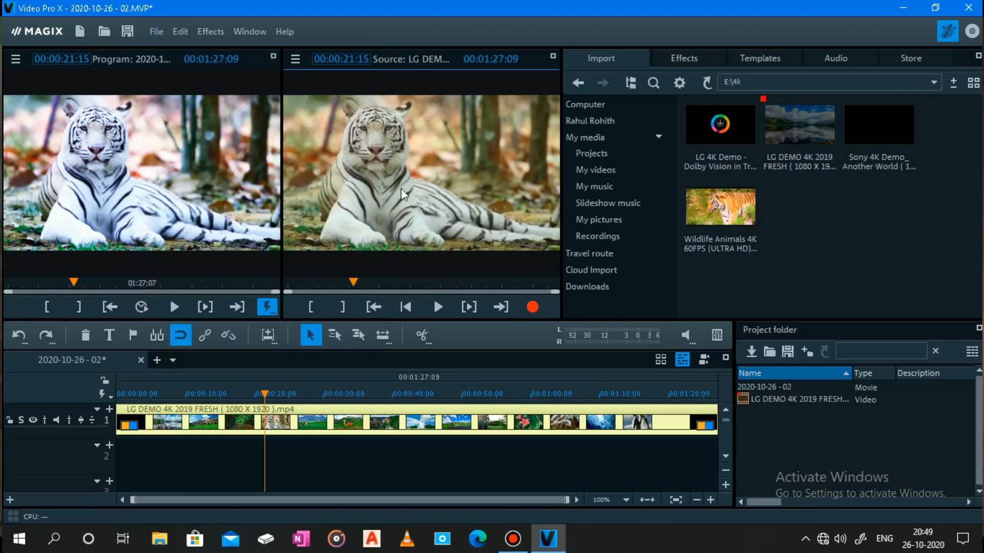
{"action": "left_click", "coordinate": [81, 32]}
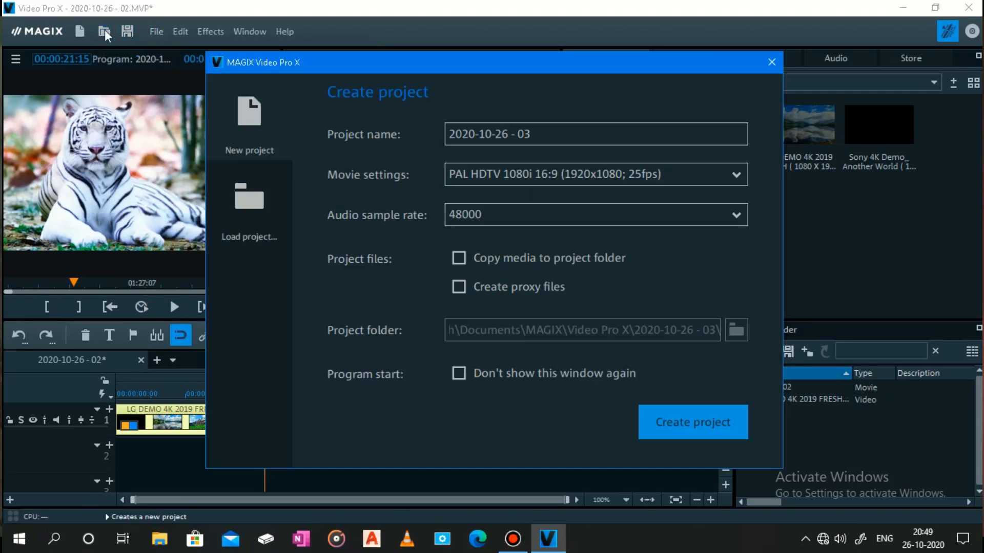
{"action": "left_click", "coordinate": [772, 62]}
{"action": "left_click", "coordinate": [156, 33]}
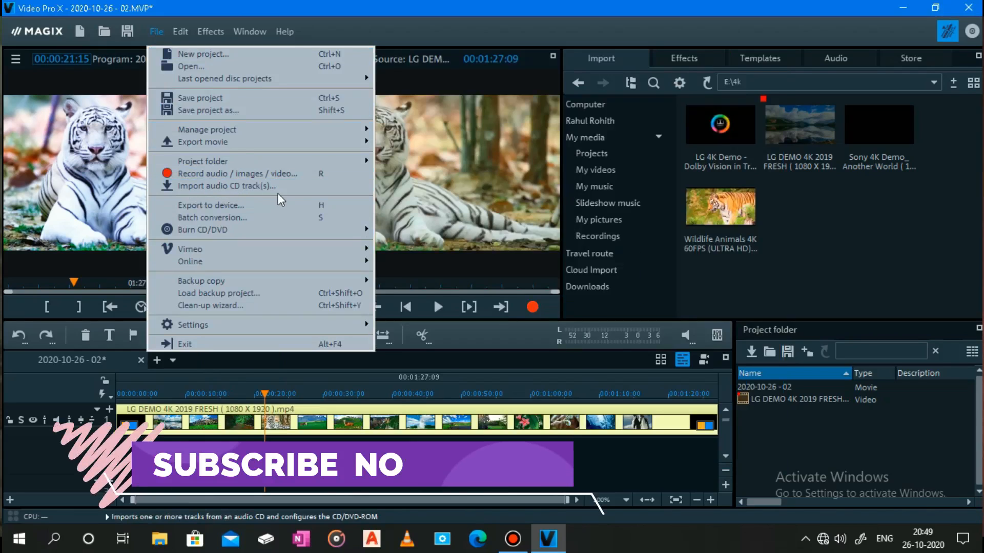
Open the MPEG-4 export settings for the movie and check the preset and ratio options.
{"action": "mouse_move", "coordinate": [212, 145]}
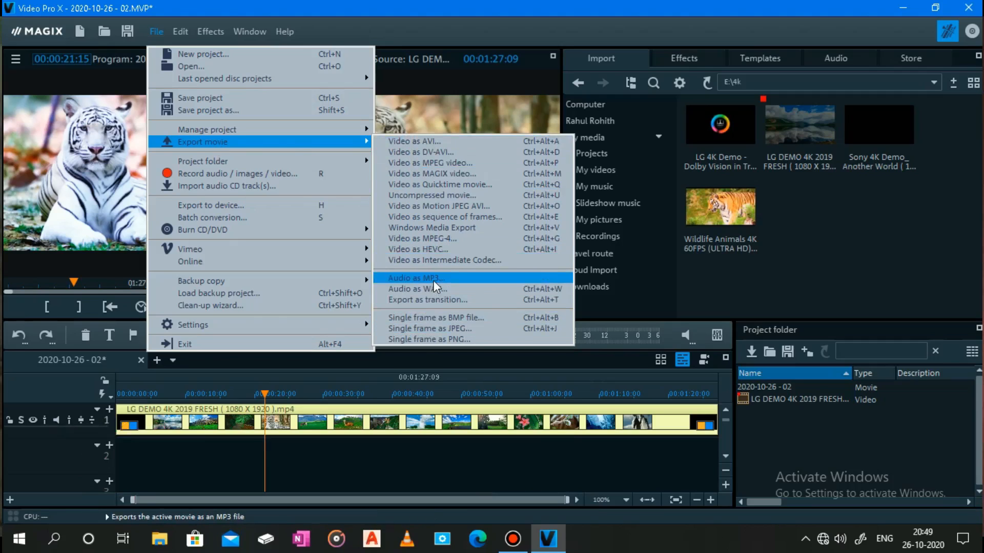
{"action": "left_click", "coordinate": [452, 239]}
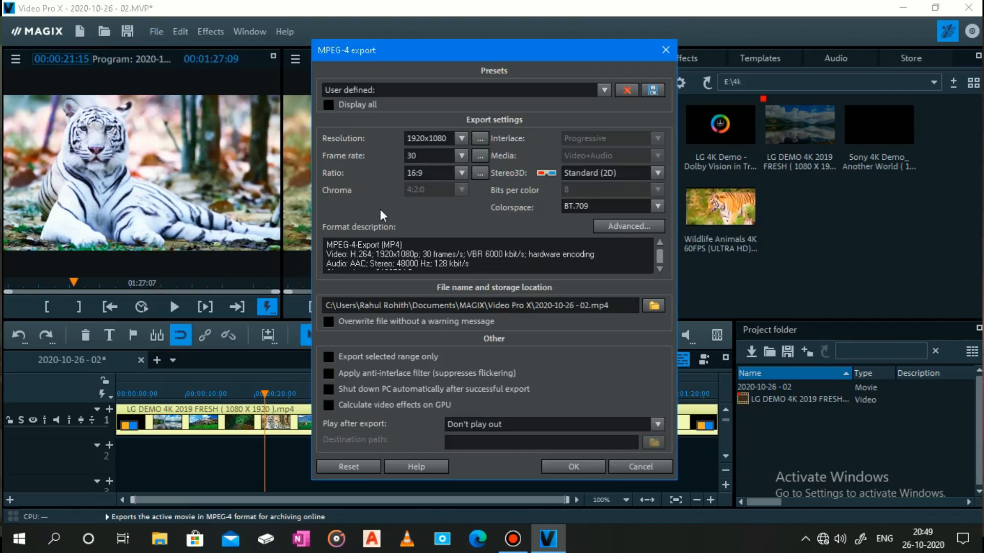
{"action": "left_click", "coordinate": [604, 92]}
{"action": "left_click", "coordinate": [604, 92]}
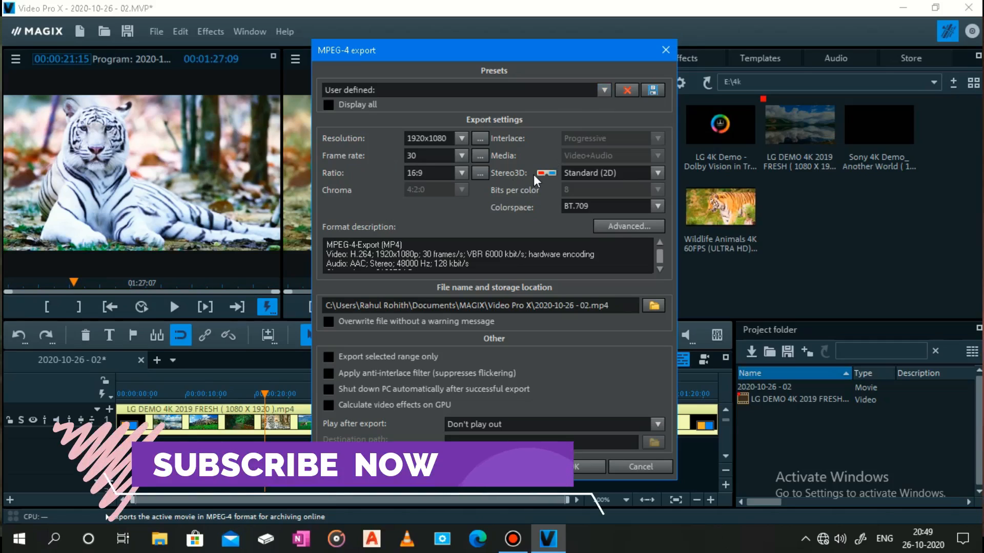
{"action": "left_click", "coordinate": [480, 176]}
{"action": "left_click", "coordinate": [552, 234]}
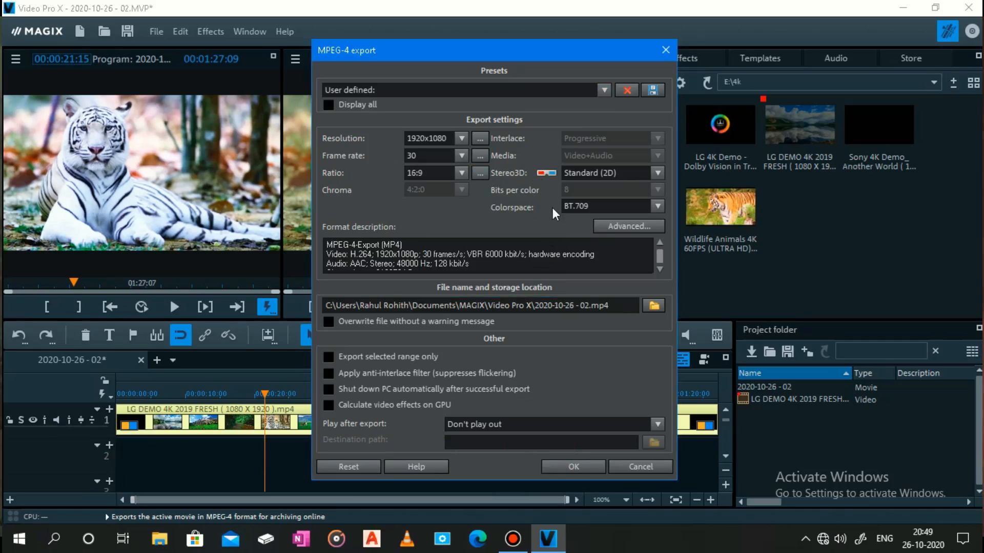
Review the Stereo3D modes for the export and choose Standard (2D).
{"action": "left_click", "coordinate": [658, 174]}
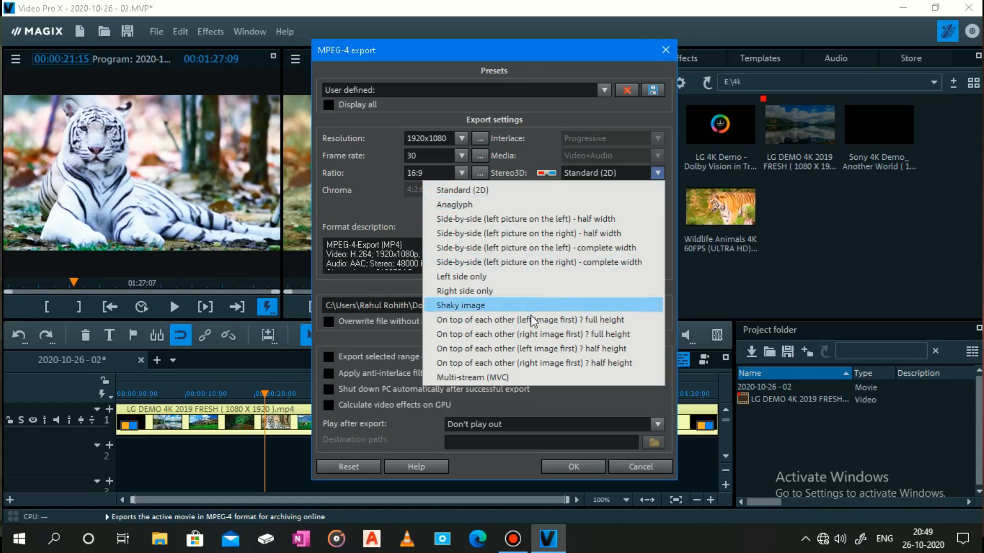
{"action": "left_click", "coordinate": [523, 193]}
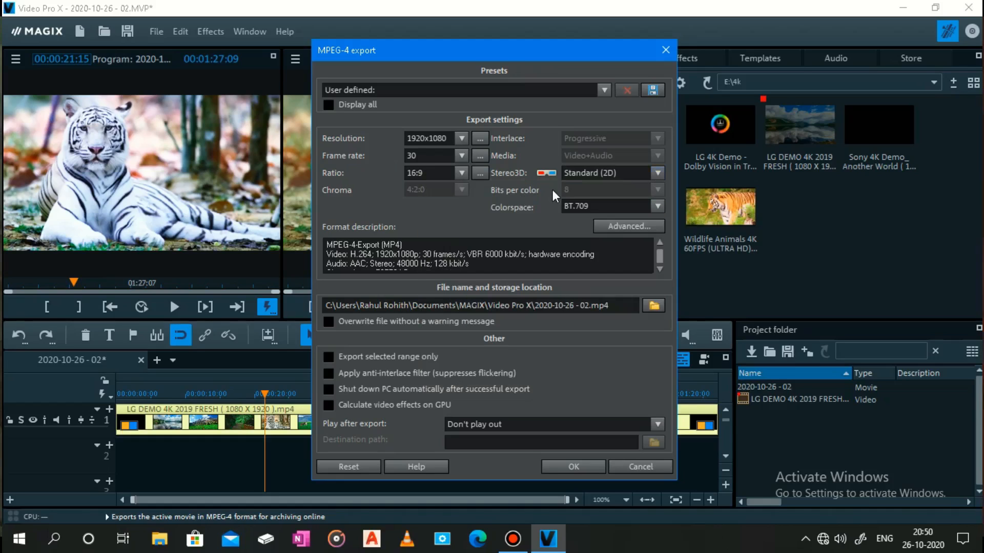
{"action": "left_click", "coordinate": [657, 173]}
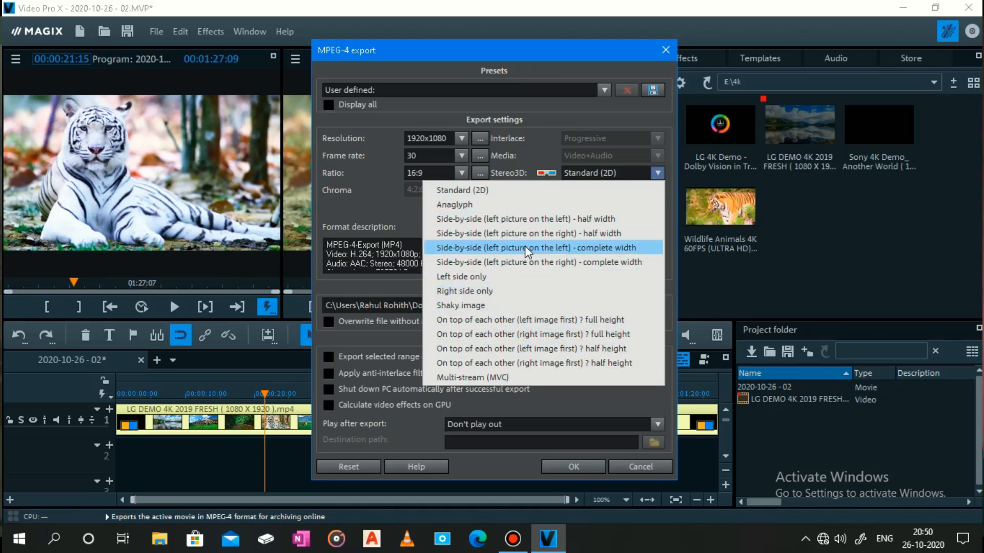
{"action": "left_click", "coordinate": [527, 194]}
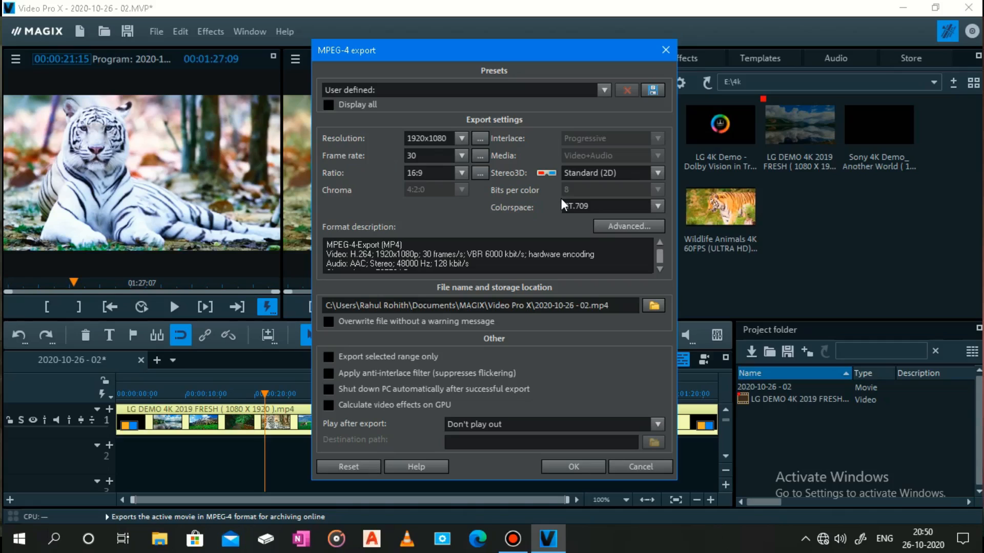
In the advanced export settings, set the AAC audio bitrate to 96 kBit/s and the sample rate to 44100 Hz.
{"action": "left_click", "coordinate": [631, 228]}
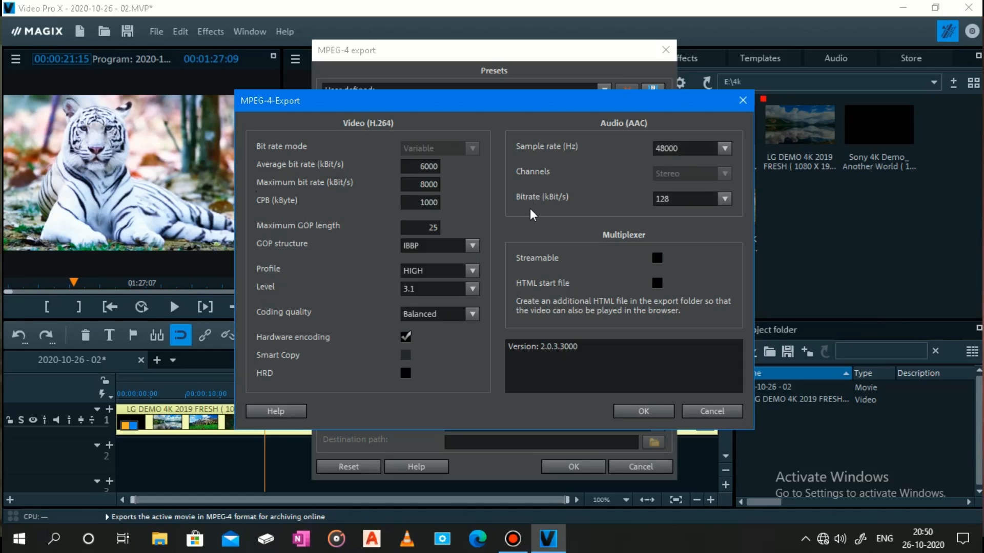
{"action": "left_click", "coordinate": [729, 202]}
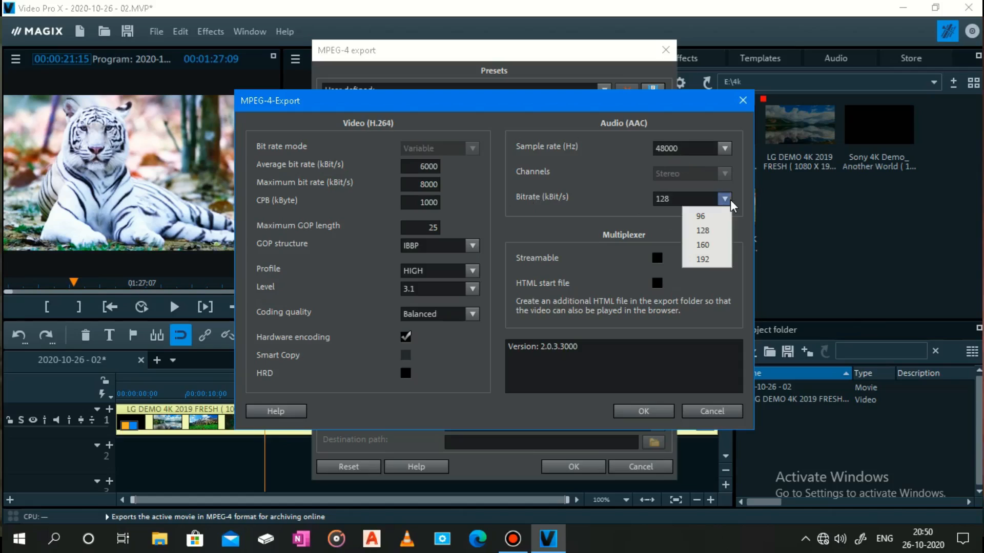
{"action": "left_click", "coordinate": [701, 215]}
{"action": "left_click", "coordinate": [724, 148]}
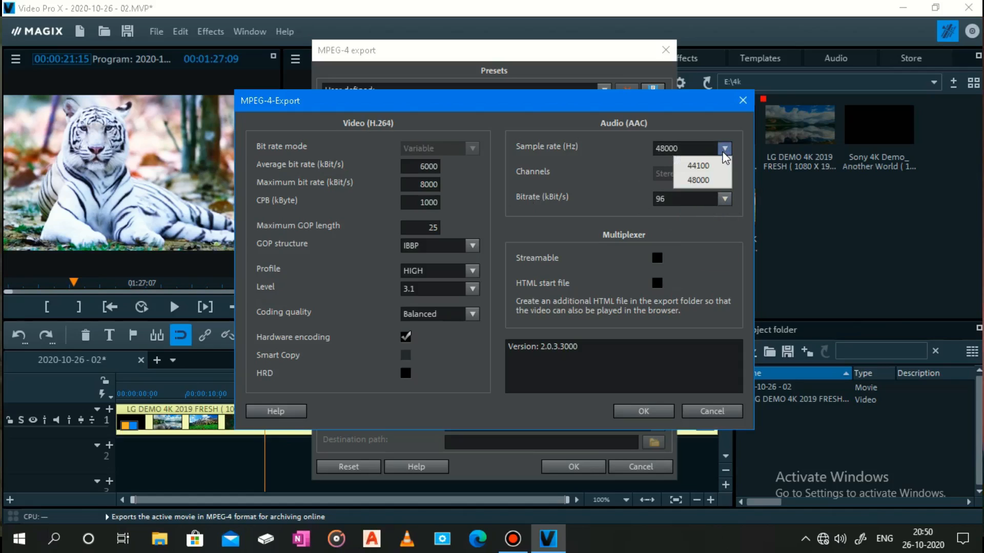
{"action": "left_click", "coordinate": [717, 163]}
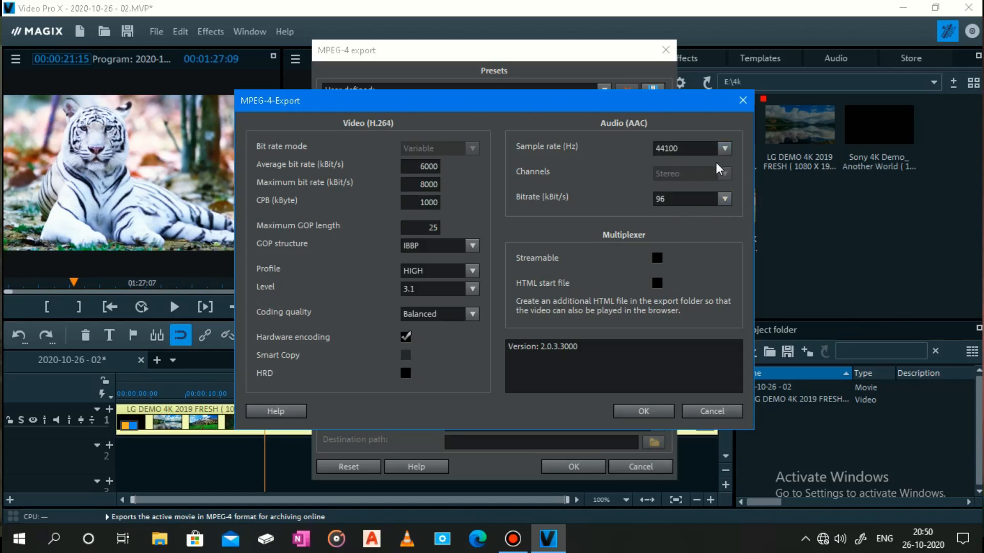
Look over the coding quality and profile options, enable HRD for the H.264 video, and accept the advanced export settings.
{"action": "left_click", "coordinate": [472, 314]}
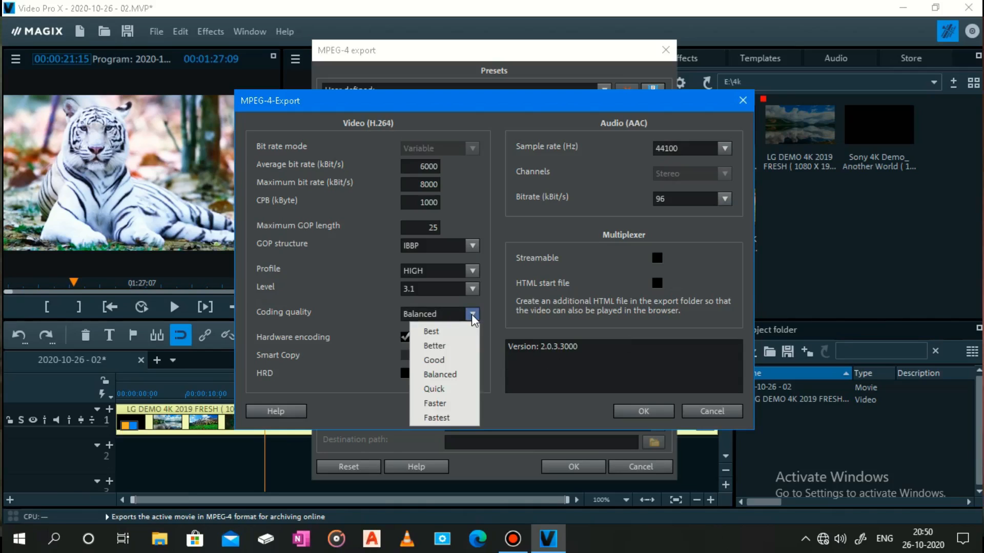
{"action": "left_click", "coordinate": [370, 310]}
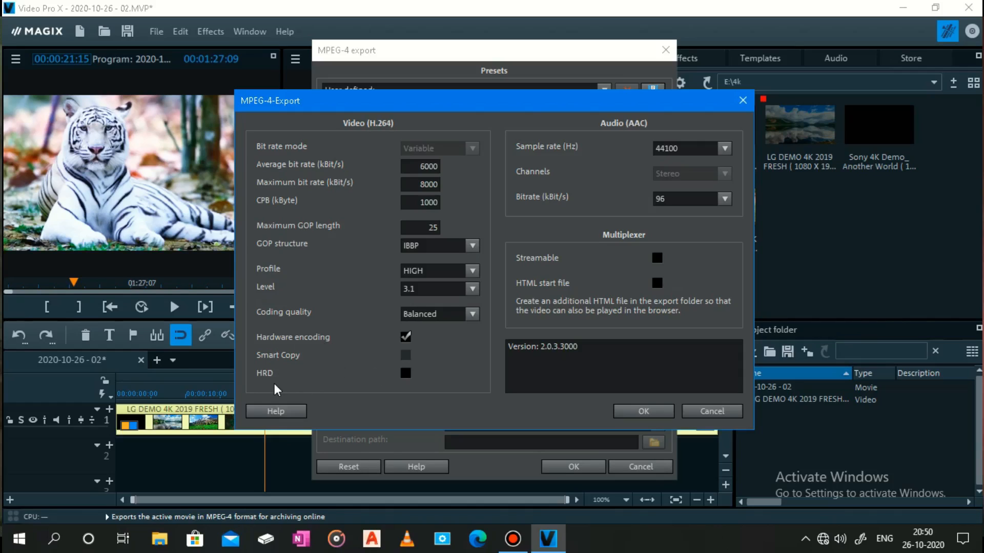
{"action": "left_click", "coordinate": [407, 376]}
{"action": "left_click", "coordinate": [472, 271]}
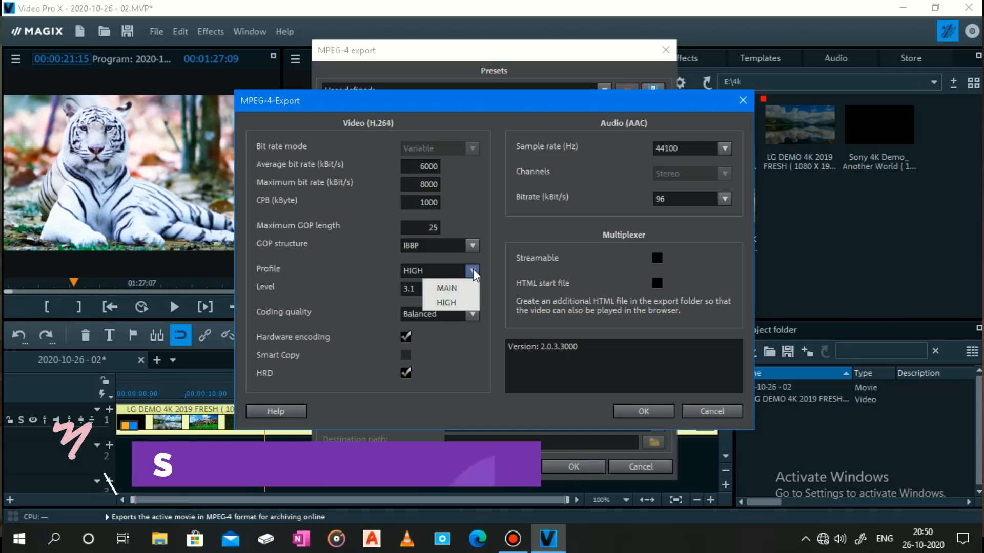
{"action": "left_click", "coordinate": [654, 410]}
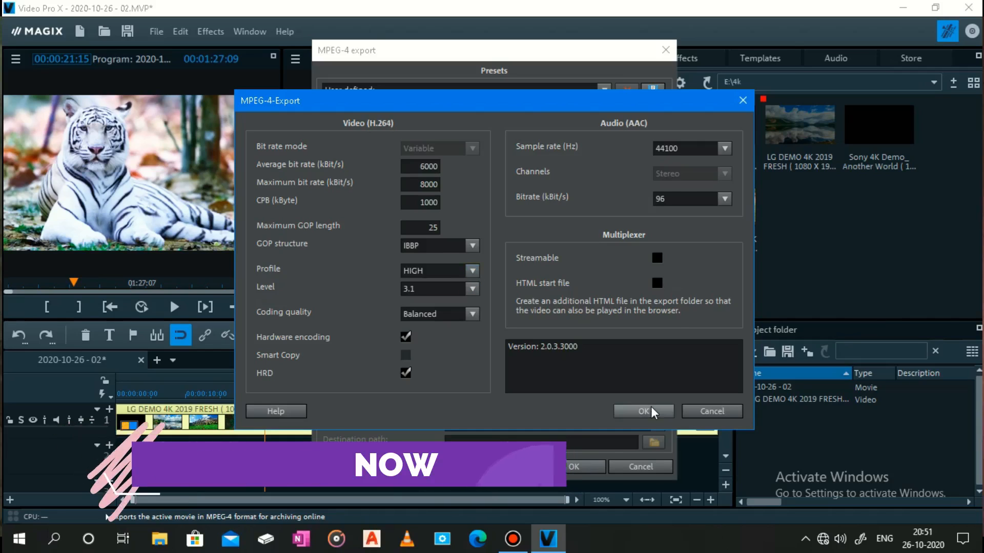
{"action": "left_click", "coordinate": [653, 410]}
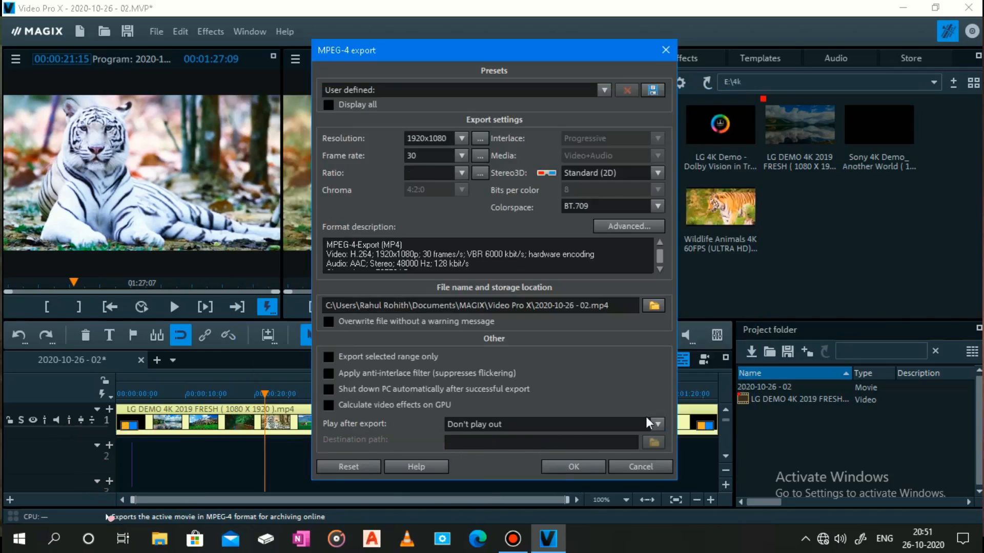
Start exporting the movie as 2020-10-26 - 02.mp4 and show the video preview during the export.
{"action": "left_click", "coordinate": [575, 469]}
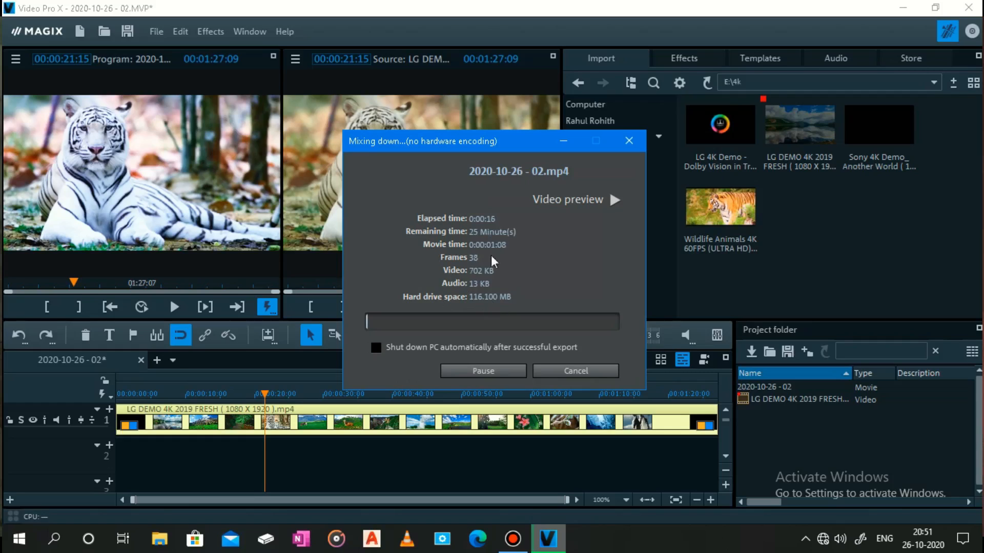
{"action": "left_click", "coordinate": [616, 200]}
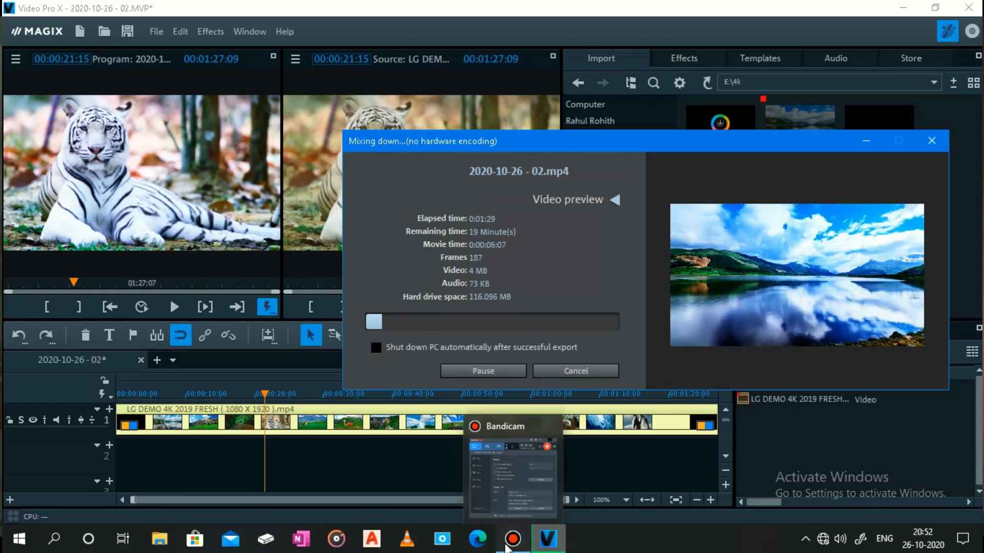
{"action": "left_click", "coordinate": [513, 538]}
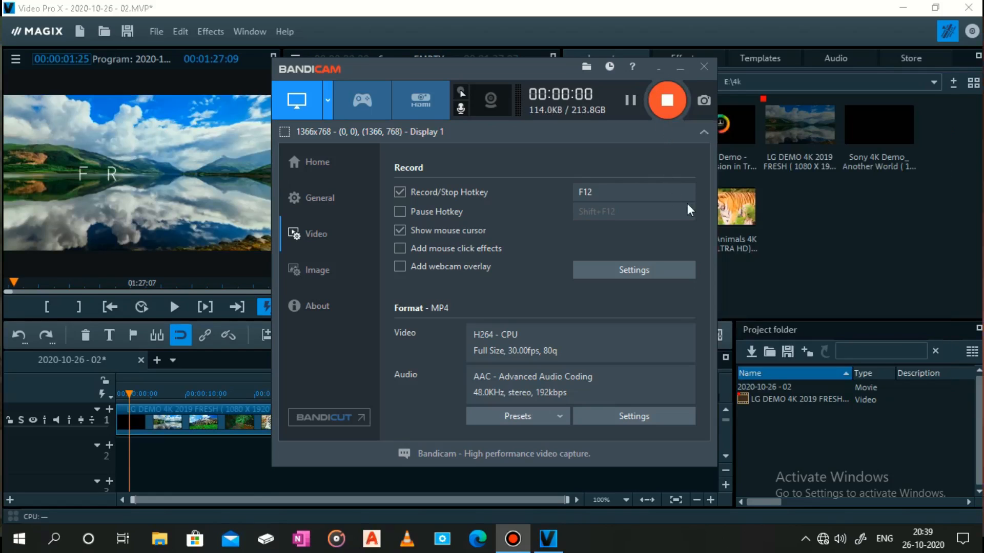
{"action": "left_click", "coordinate": [705, 67]}
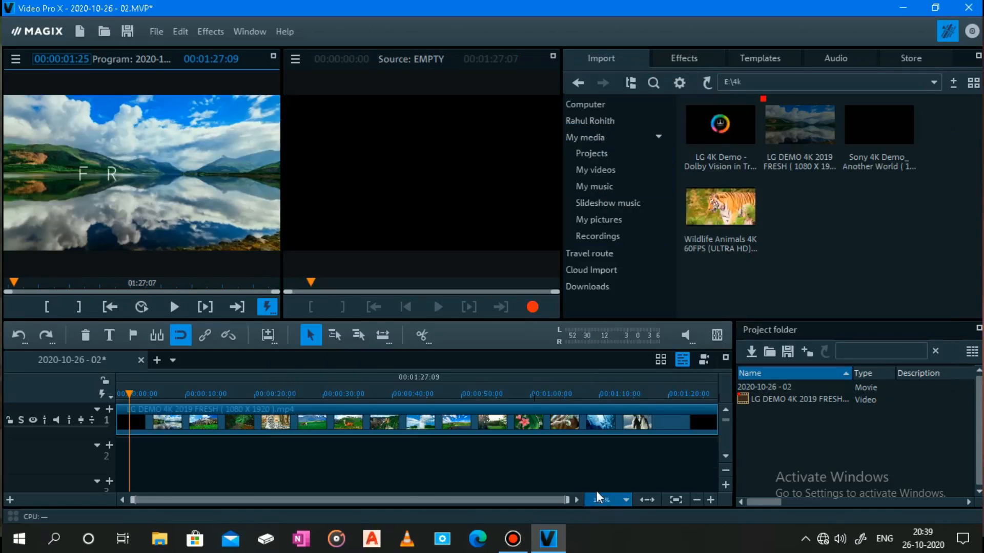
{"action": "mouse_move", "coordinate": [460, 432]}
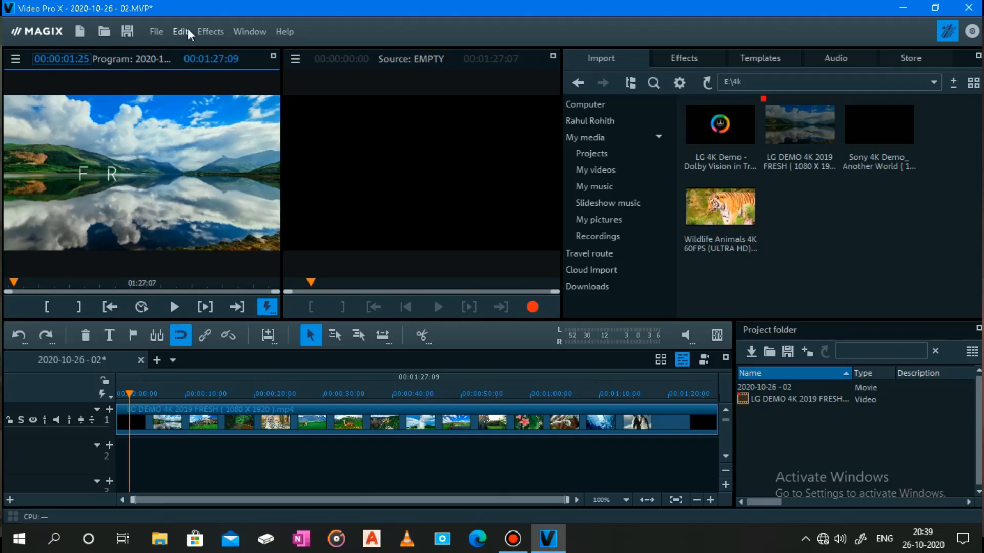
{"action": "left_click", "coordinate": [211, 31]}
{"action": "mouse_move", "coordinate": [305, 74]}
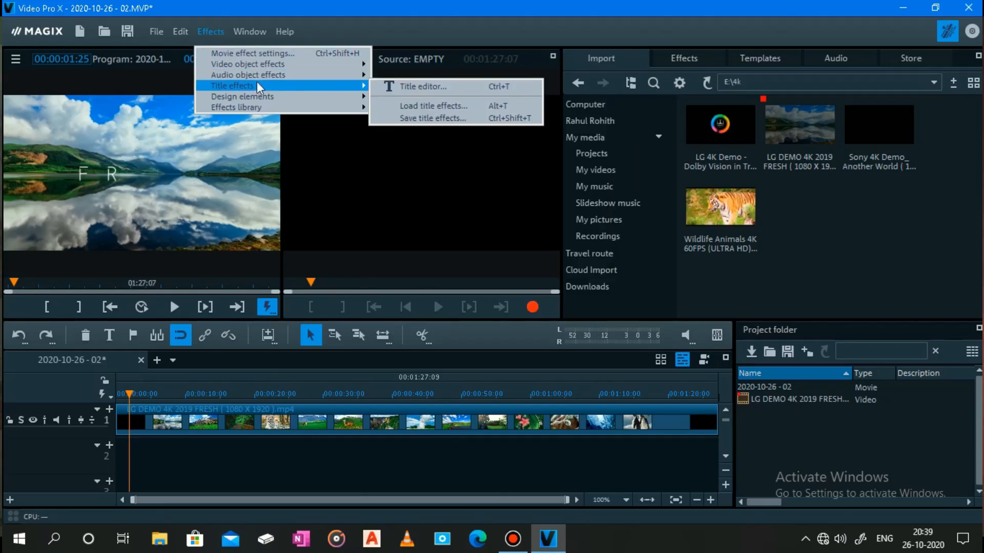
{"action": "mouse_move", "coordinate": [256, 74]}
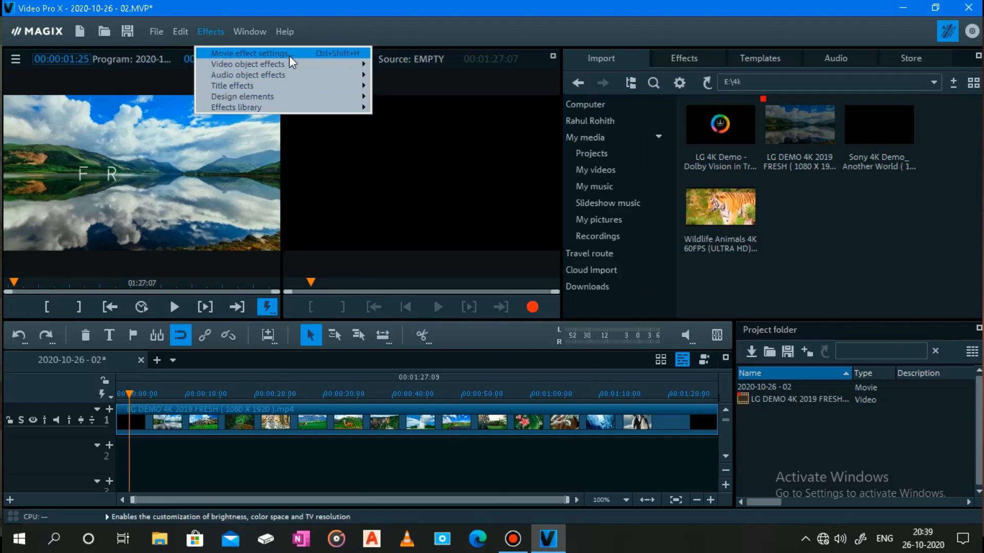
{"action": "mouse_move", "coordinate": [273, 113]}
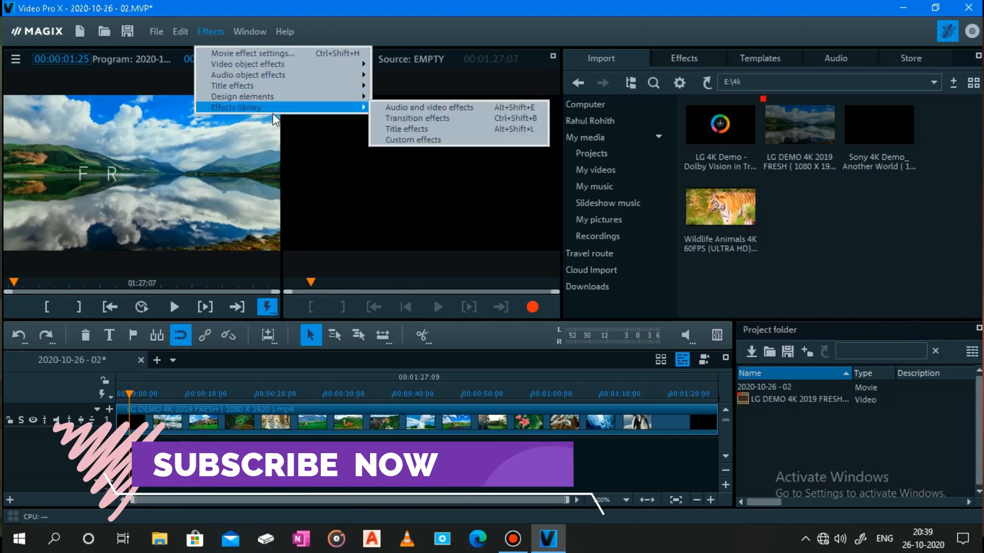
{"action": "left_click", "coordinate": [320, 160]}
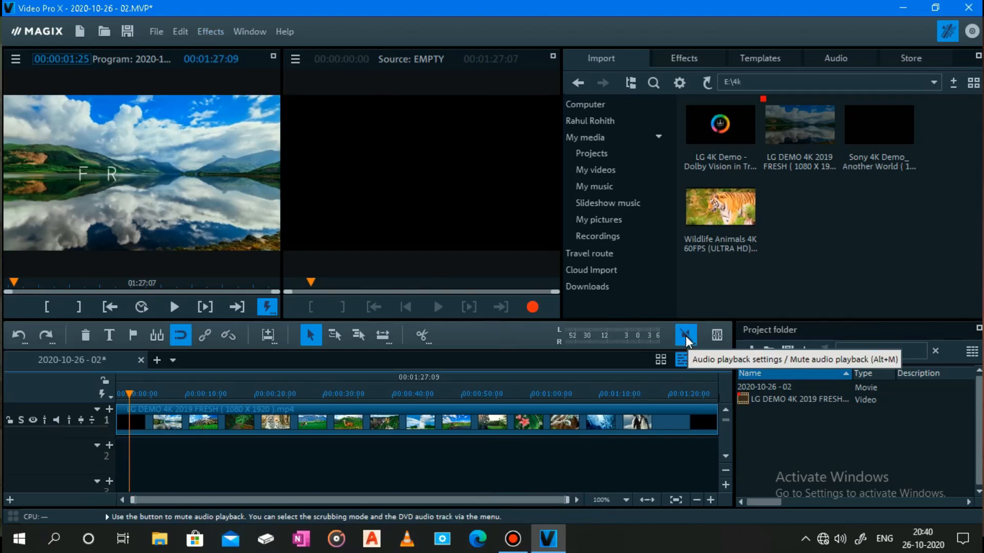
Open the audio mixer and move its window clear of the program monitor.
{"action": "right_click", "coordinate": [686, 340]}
{"action": "left_click", "coordinate": [683, 342]}
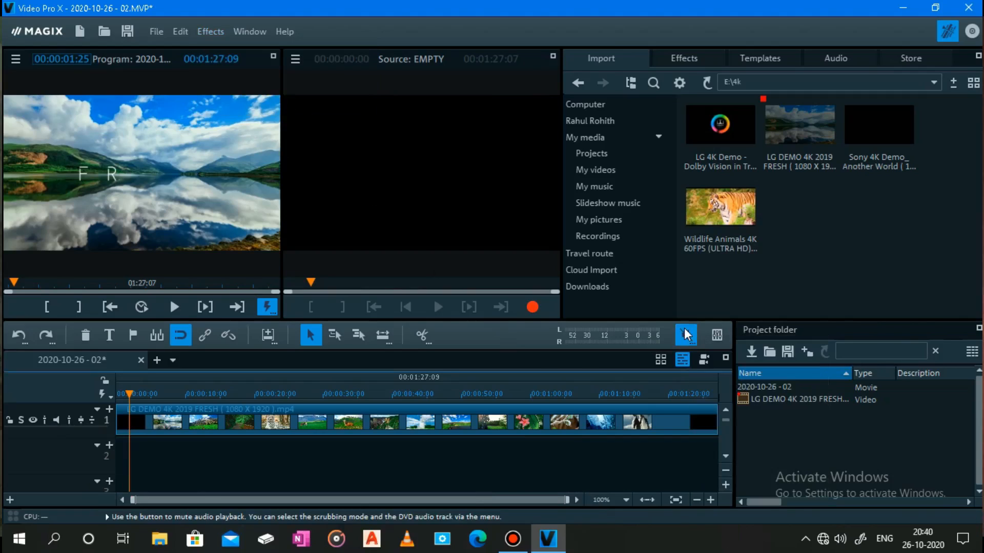
{"action": "left_click", "coordinate": [716, 336]}
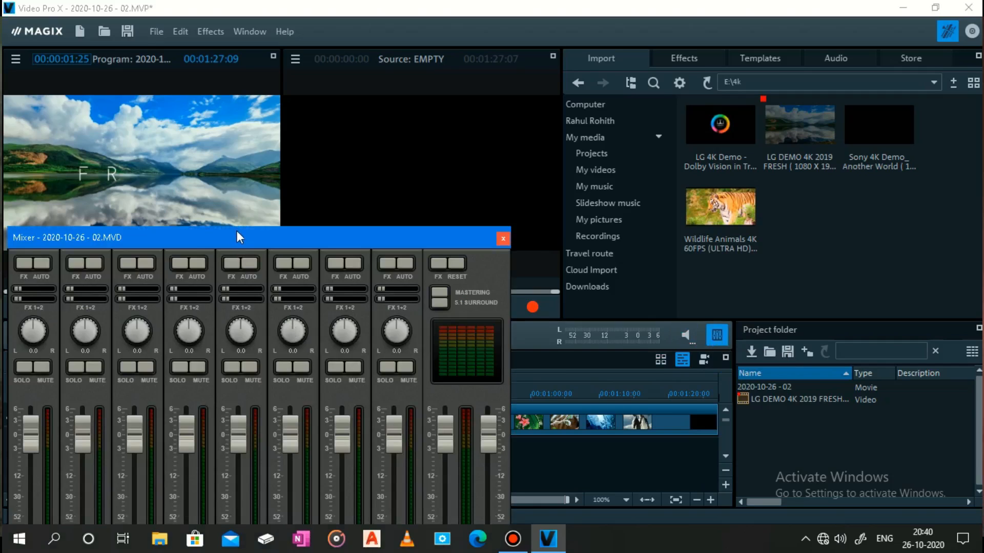
{"action": "left_click_drag", "start_coordinate": [240, 237], "coordinate": [596, 115]}
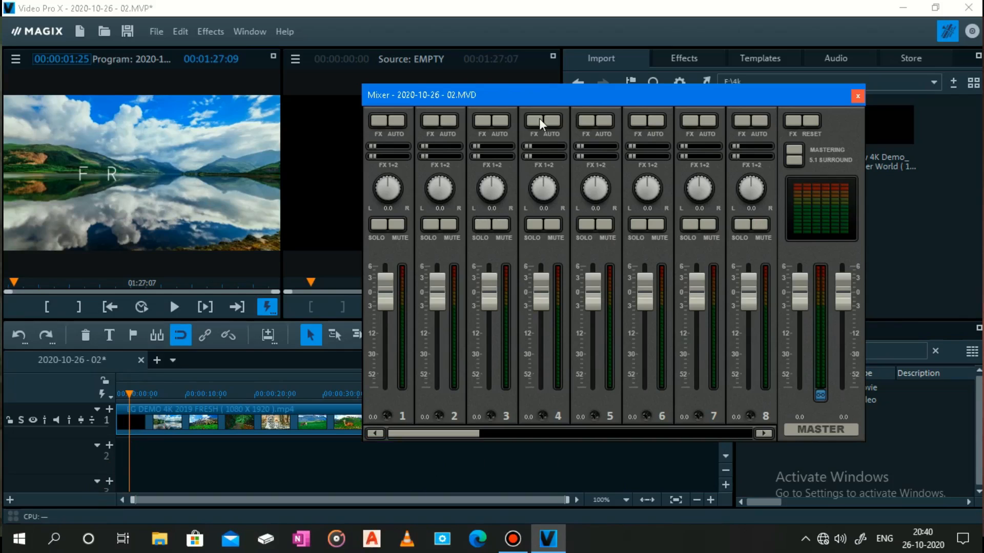
{"action": "left_click_drag", "start_coordinate": [558, 100], "coordinate": [614, 100]}
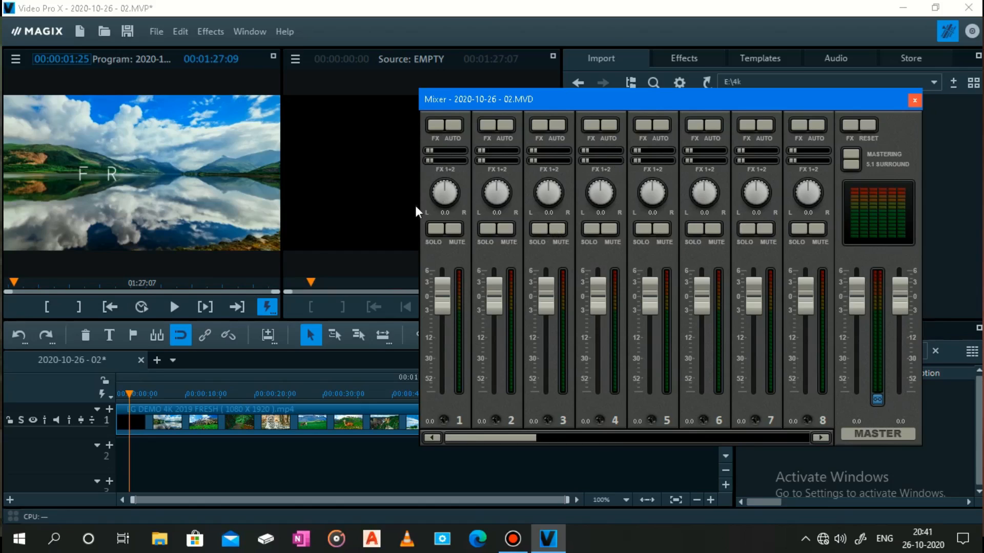
Play the movie with the mixer in stereo and with 5.1 Surround to compare the levels, and switch surround off again.
{"action": "left_click", "coordinate": [171, 308]}
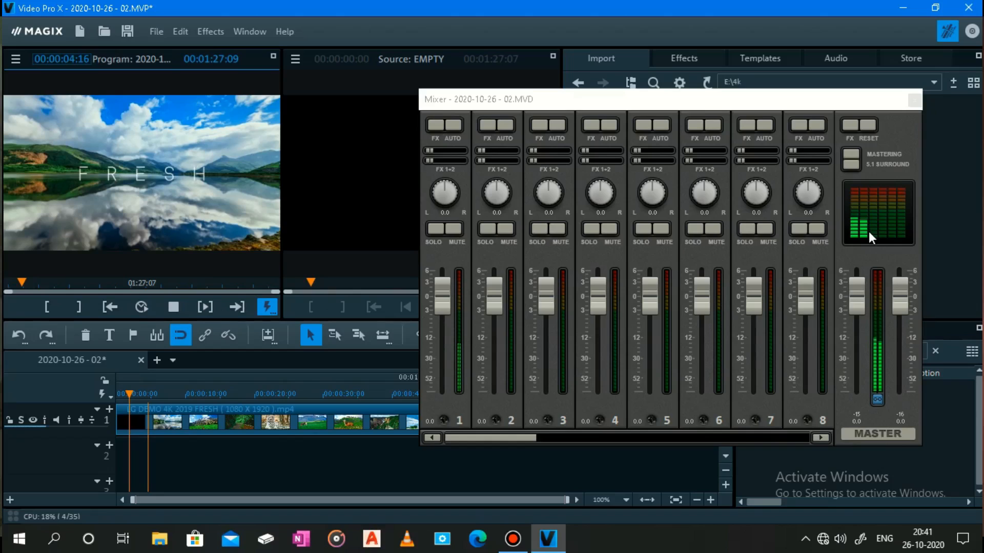
{"action": "left_click", "coordinate": [851, 164]}
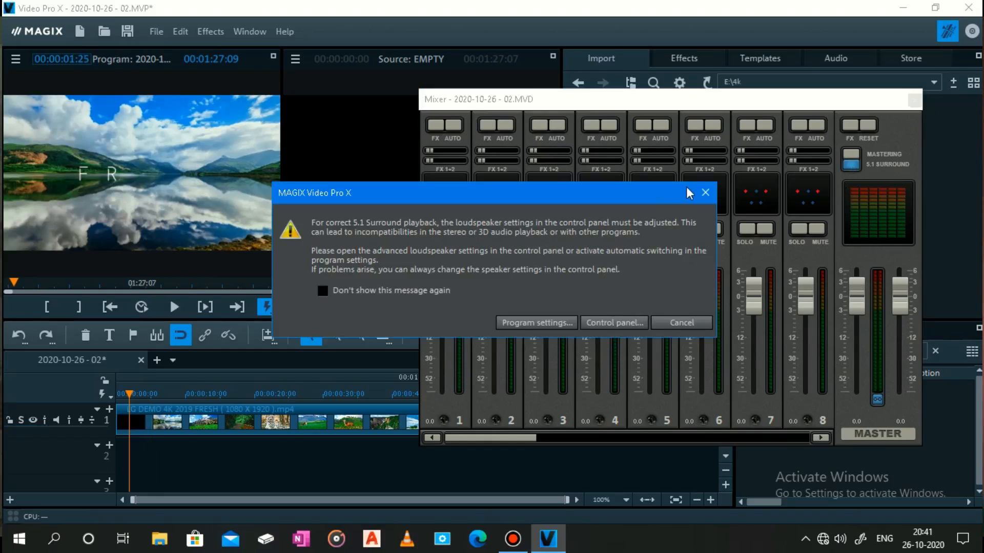
{"action": "left_click", "coordinate": [705, 192]}
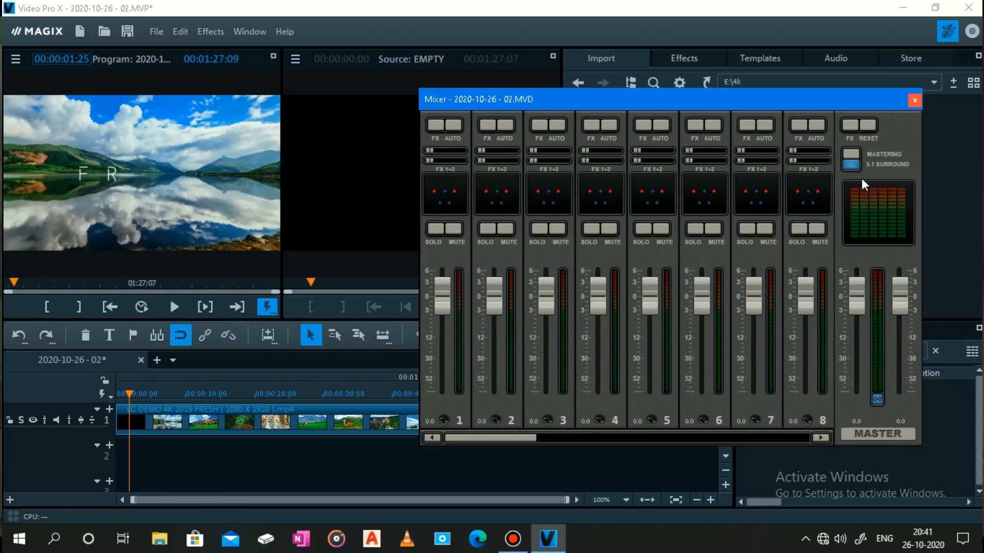
{"action": "left_click", "coordinate": [180, 312]}
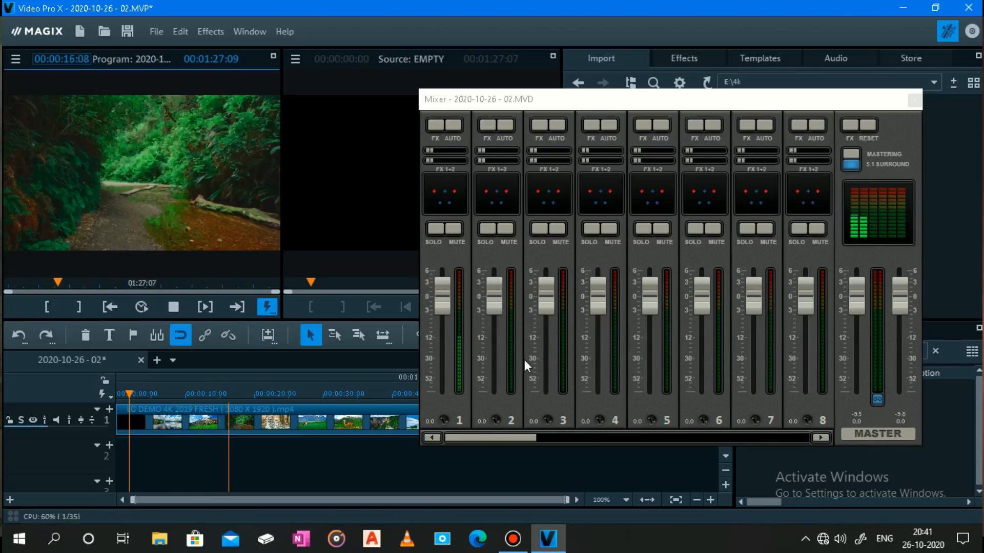
{"action": "left_click", "coordinate": [850, 164]}
{"action": "left_click", "coordinate": [851, 163]}
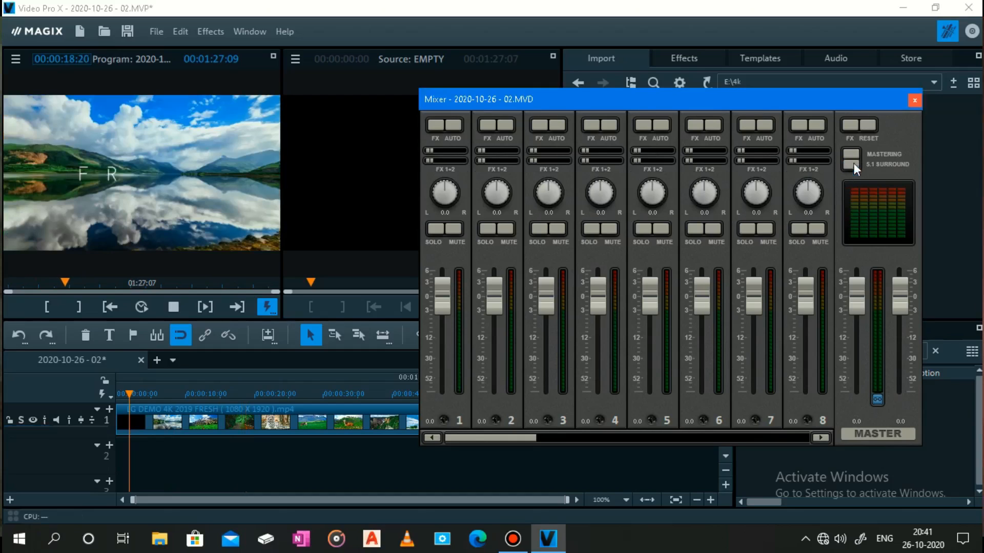
Play the movie and raise the track 1 volume fader in the mixer to 6.0 dB.
{"action": "left_click", "coordinate": [174, 307]}
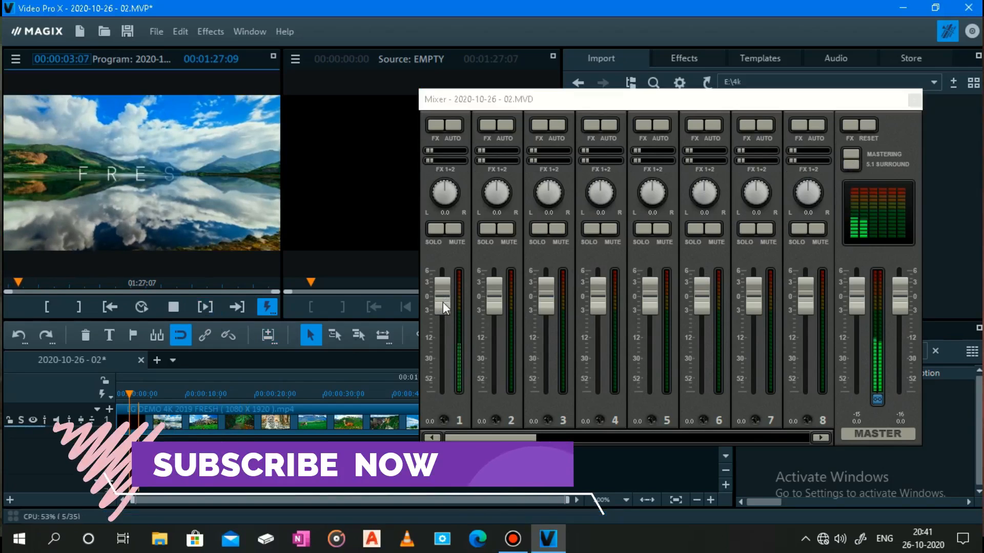
{"action": "left_click_drag", "start_coordinate": [441, 288], "coordinate": [449, 268]}
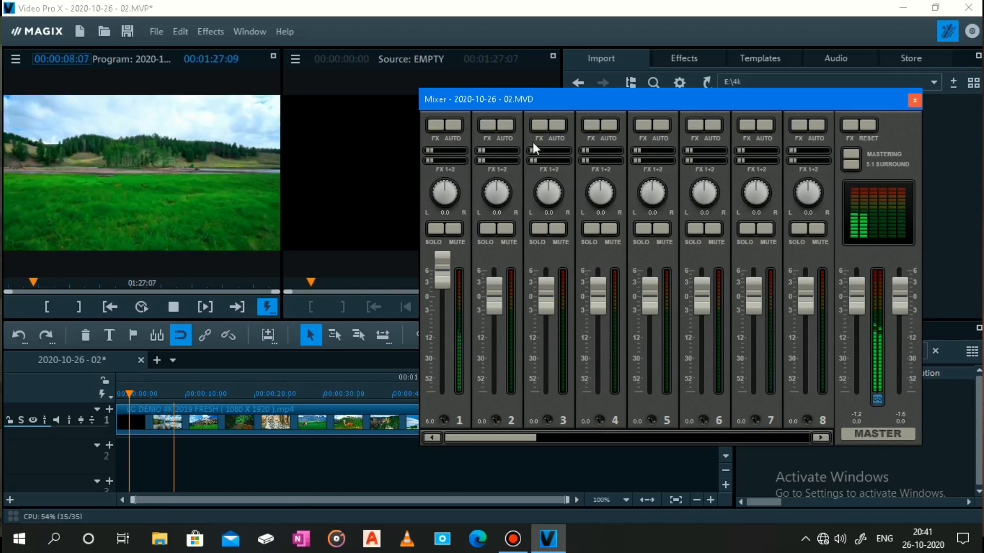
Switch on the 10-band equalizer in the track effects of mixer track 2 and close the effects window.
{"action": "left_click", "coordinate": [485, 124]}
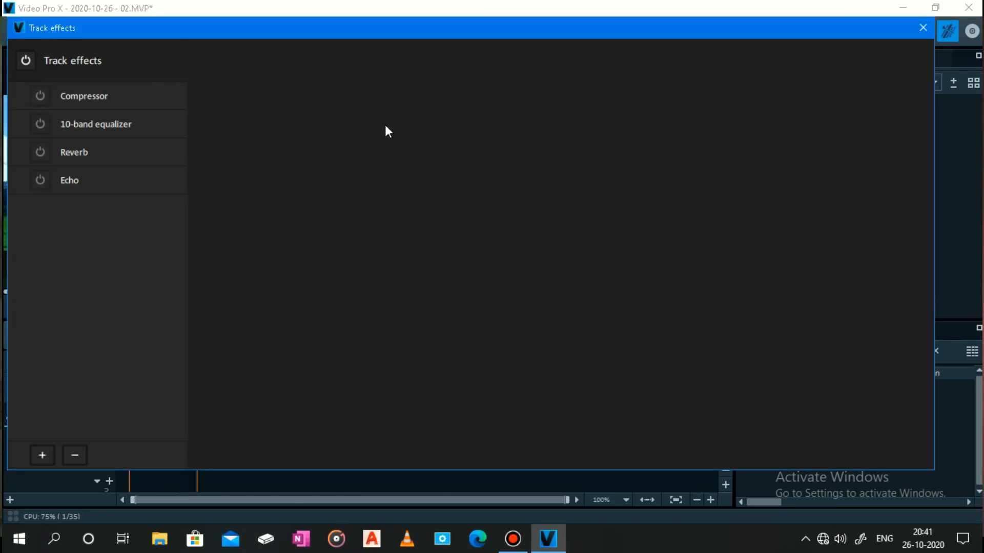
{"action": "left_click", "coordinate": [186, 136]}
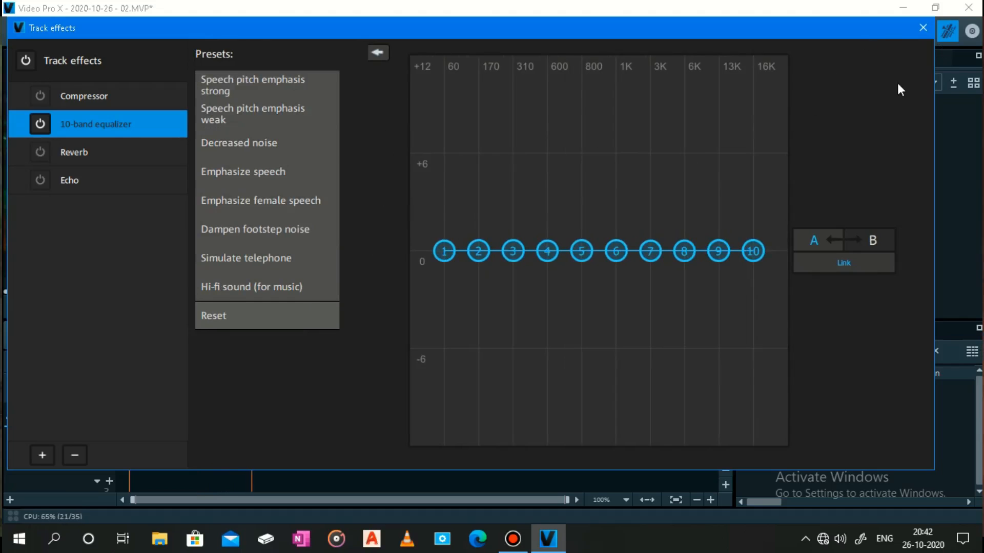
{"action": "left_click", "coordinate": [922, 27]}
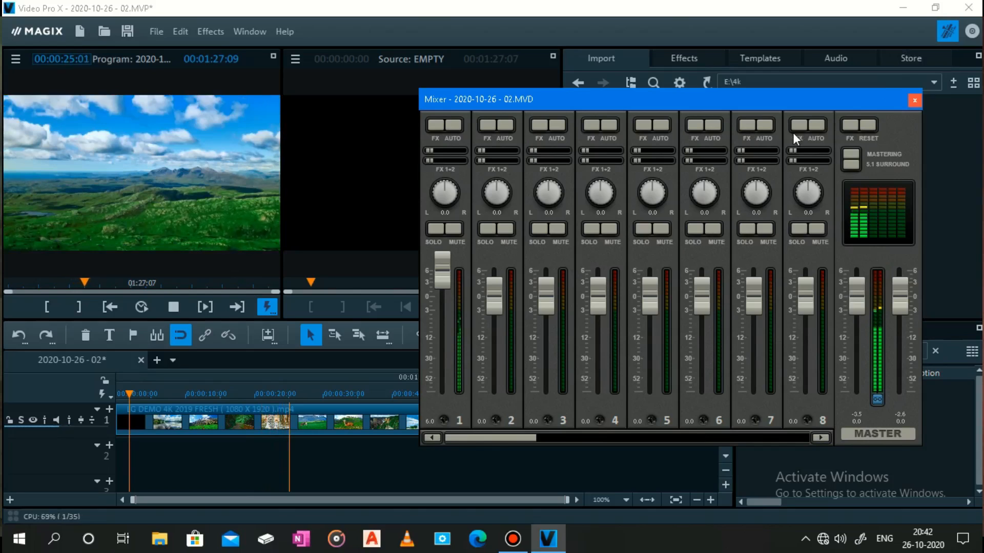
Raise the first FX send of mixer track 6 slightly, close the mixer and stop the playback.
{"action": "left_click", "coordinate": [707, 149]}
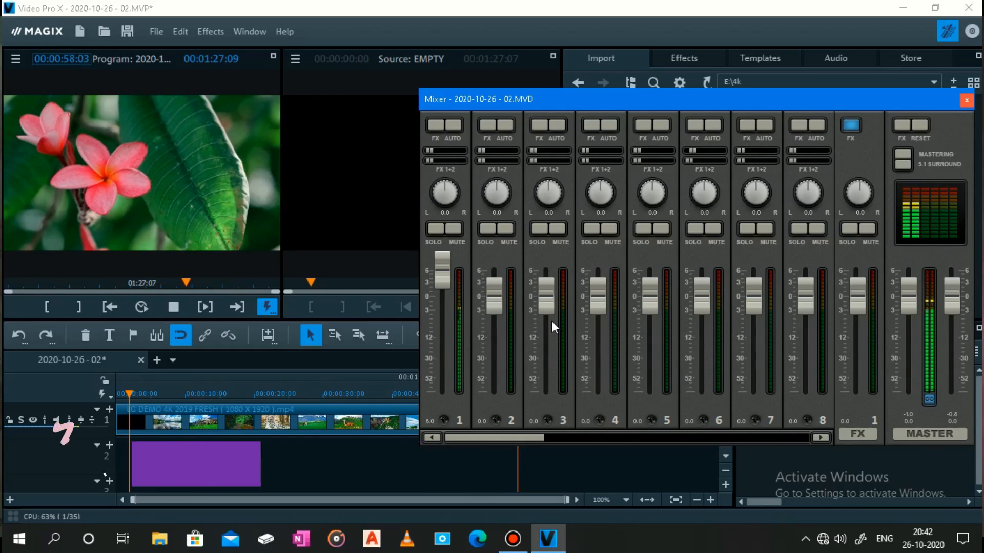
{"action": "left_click", "coordinate": [966, 100]}
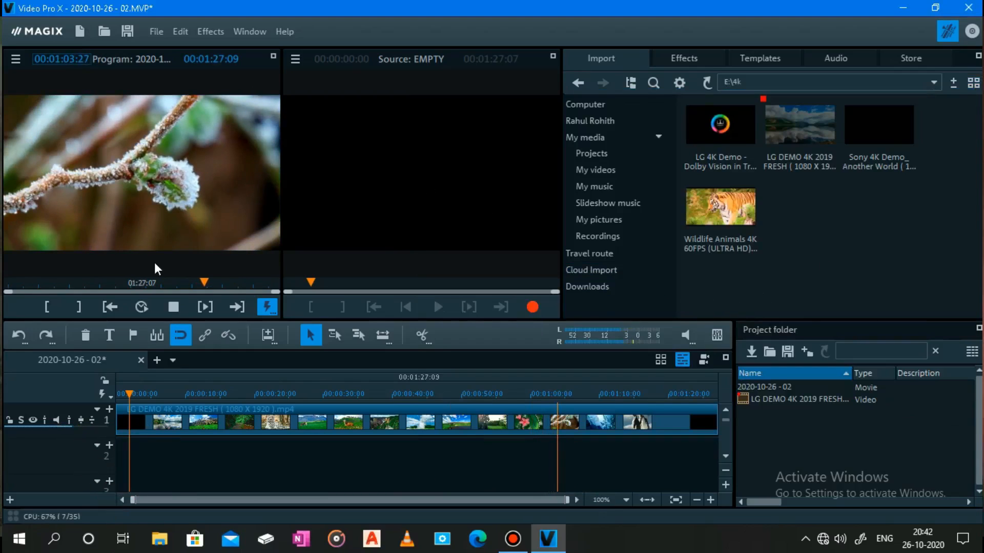
{"action": "left_click", "coordinate": [173, 308]}
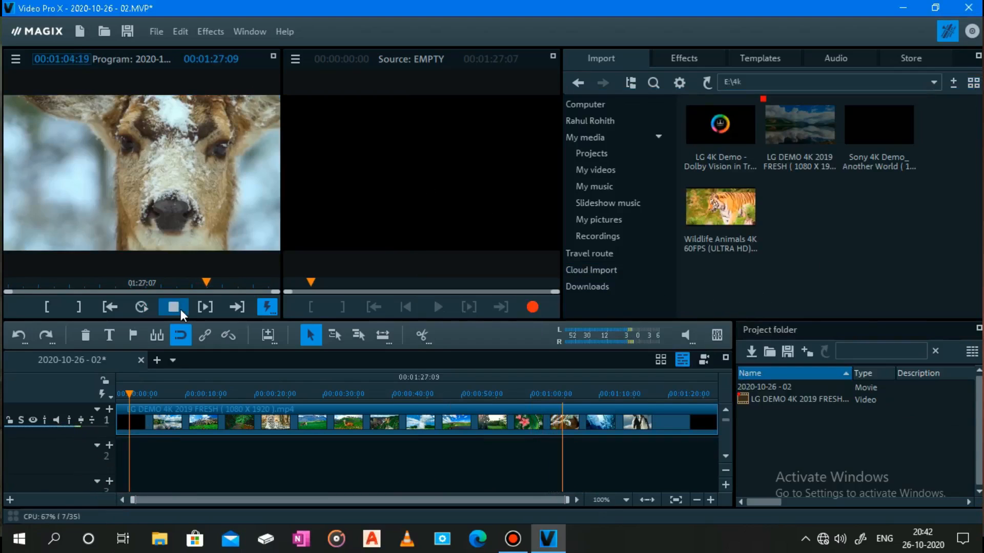
Open the movie effect settings, move the dialog clear of the program monitor and shift the hue towards blue-violet.
{"action": "left_click", "coordinate": [211, 31]}
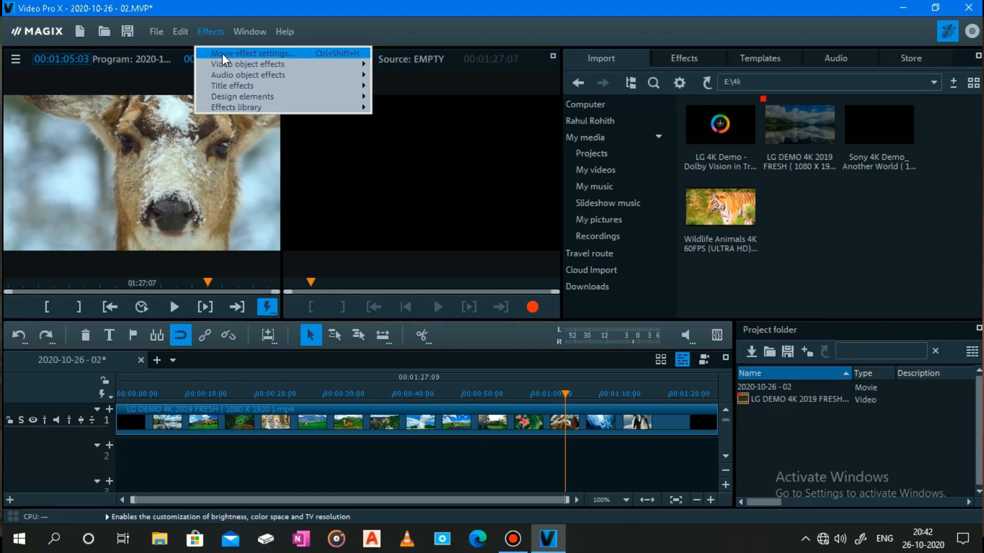
{"action": "left_click", "coordinate": [223, 54]}
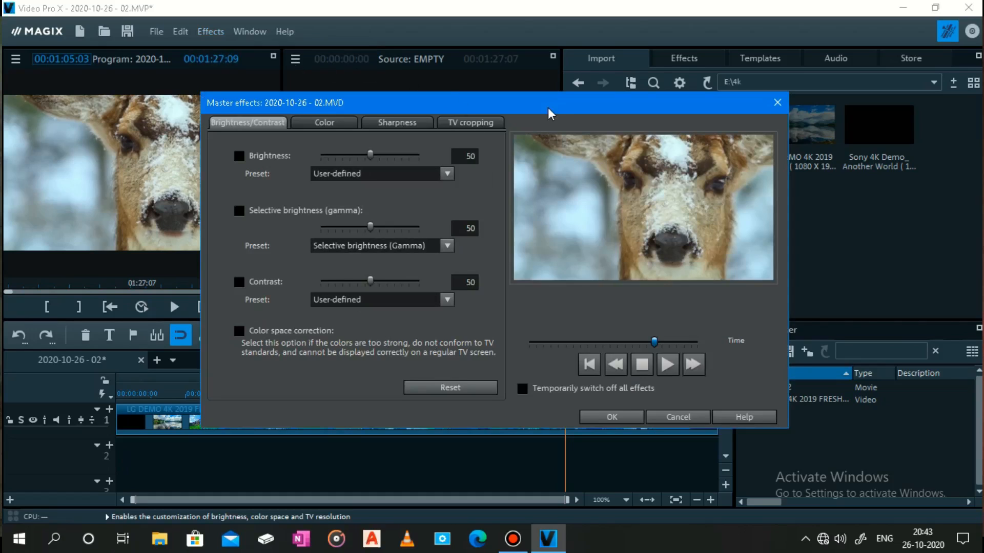
{"action": "left_click_drag", "start_coordinate": [551, 112], "coordinate": [619, 194]}
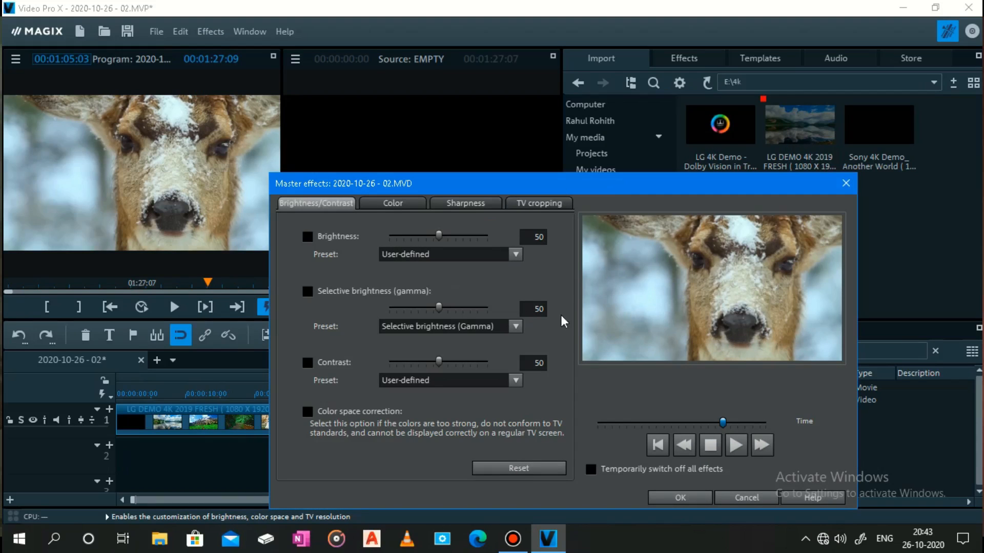
{"action": "left_click", "coordinate": [404, 204]}
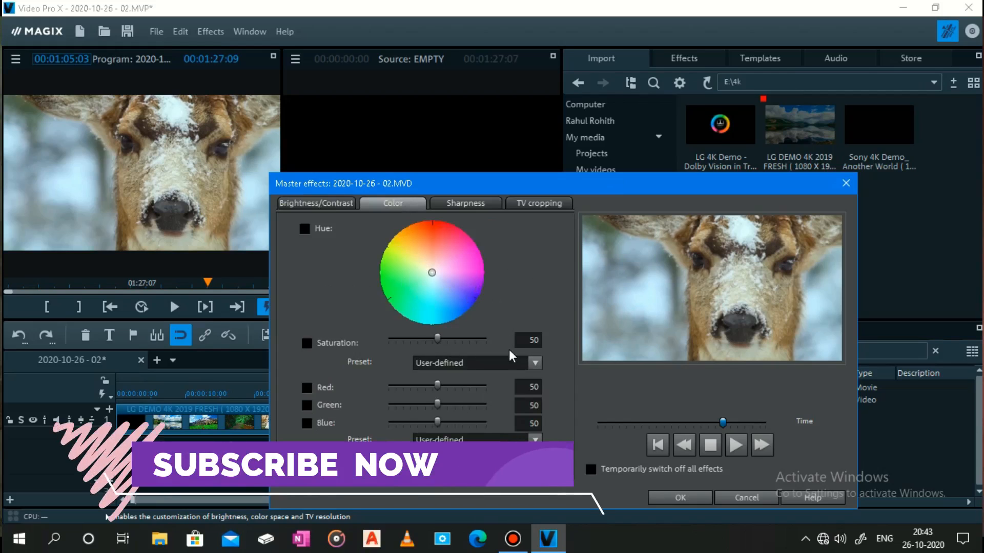
{"action": "left_click_drag", "start_coordinate": [433, 274], "coordinate": [464, 290]}
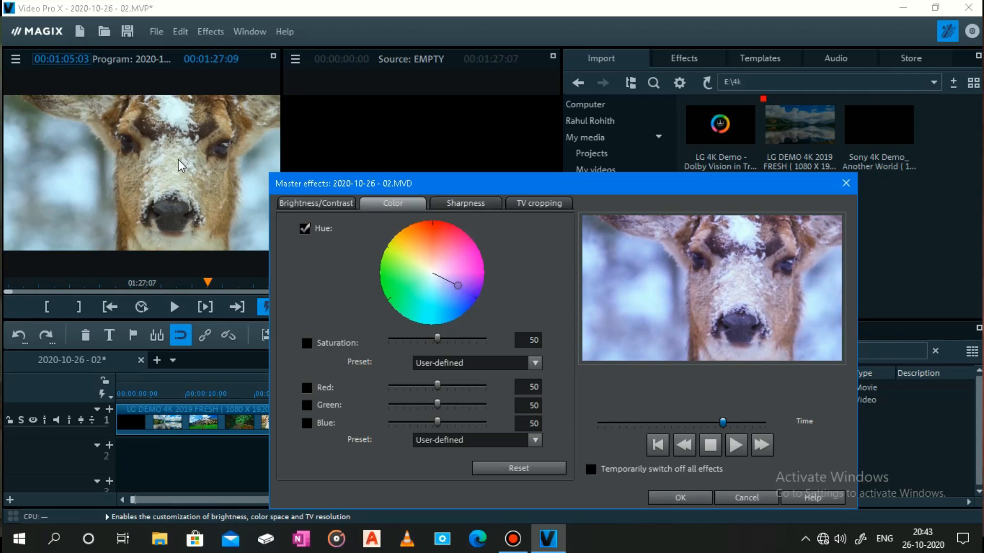
Set the master brightness to 46 and the selective brightness (gamma) to 64, and apply the effects to the movie.
{"action": "left_click", "coordinate": [306, 202]}
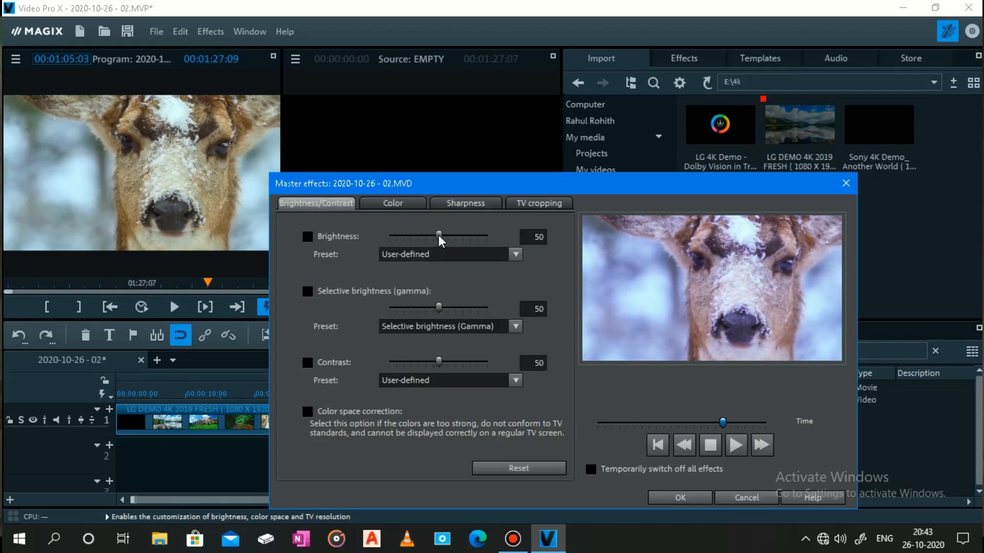
{"action": "mouse_move", "coordinate": [438, 235]}
{"action": "left_mouse_down"}
{"action": "mouse_move", "coordinate": [466, 235]}
{"action": "mouse_move", "coordinate": [434, 235]}
{"action": "left_mouse_up"}
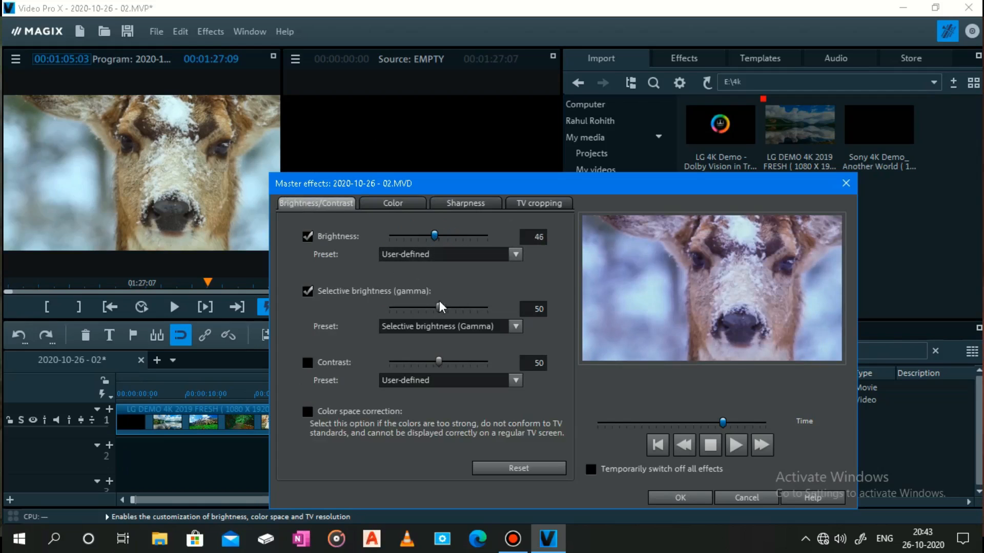
{"action": "left_click_drag", "start_coordinate": [439, 307], "coordinate": [453, 307]}
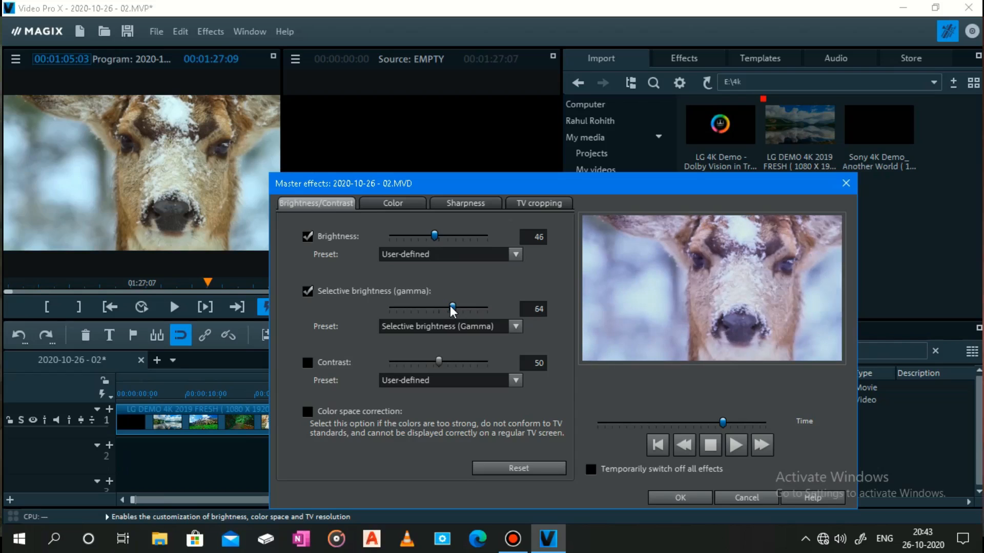
{"action": "left_click", "coordinate": [669, 498]}
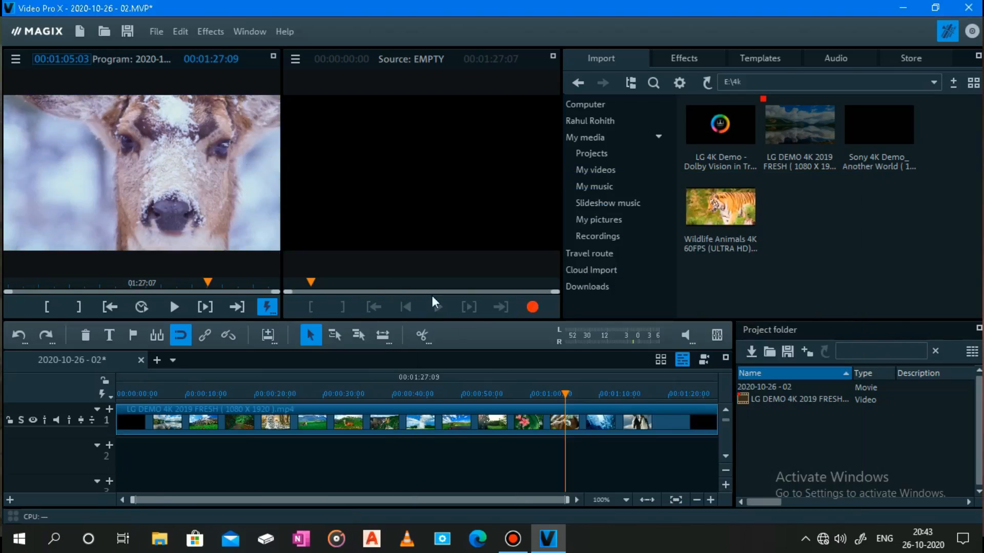
Try to display the RGB parade in the source monitor and dismiss the message.
{"action": "left_click", "coordinate": [295, 59]}
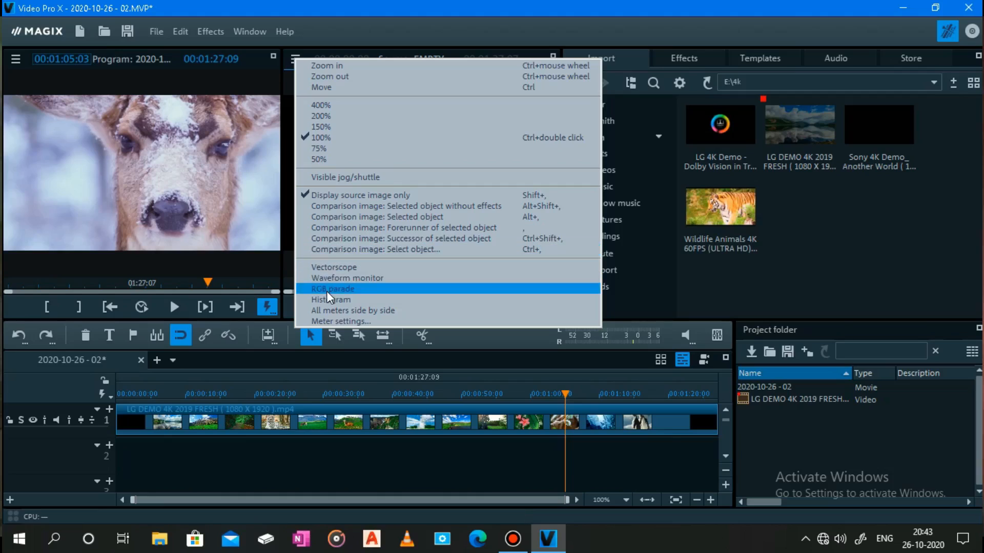
{"action": "left_click", "coordinate": [328, 291]}
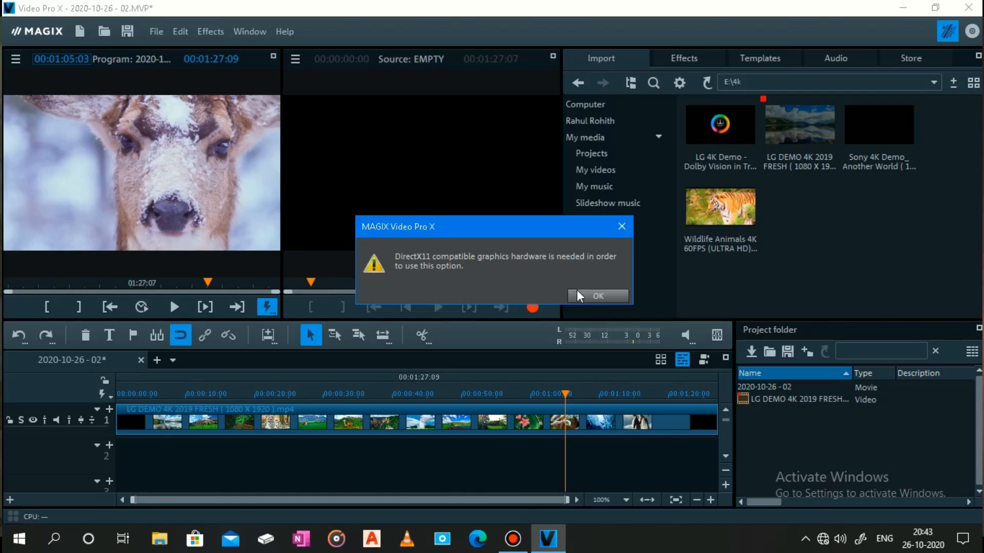
{"action": "left_click", "coordinate": [623, 228]}
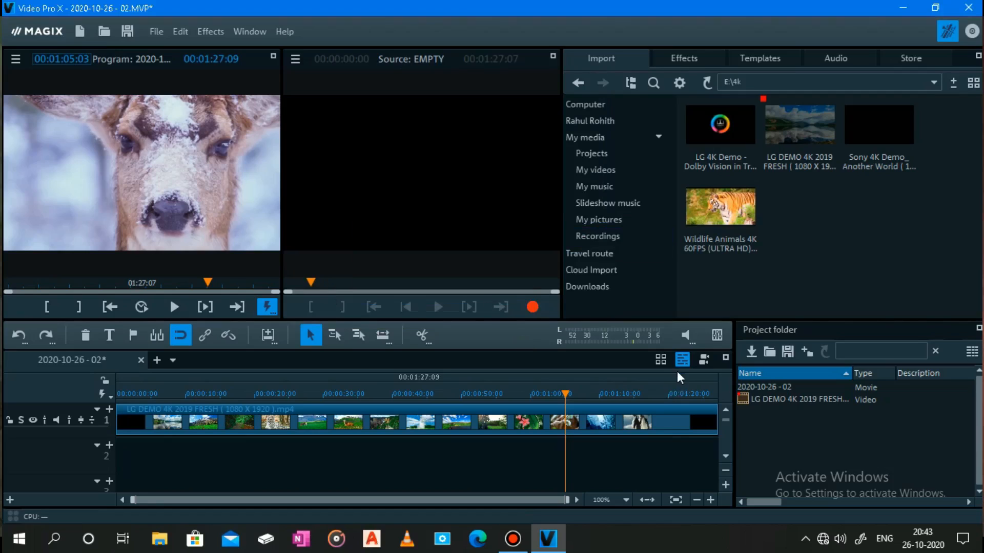
Try to switch the timeline to multicam mode, agreeing to move the existing objects to another track.
{"action": "left_click", "coordinate": [704, 360]}
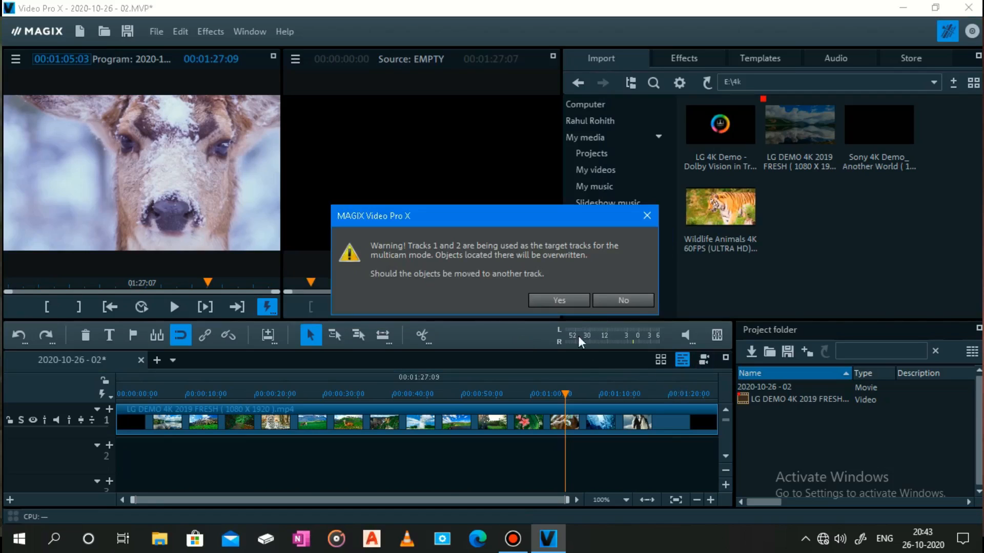
{"action": "left_click", "coordinate": [568, 300]}
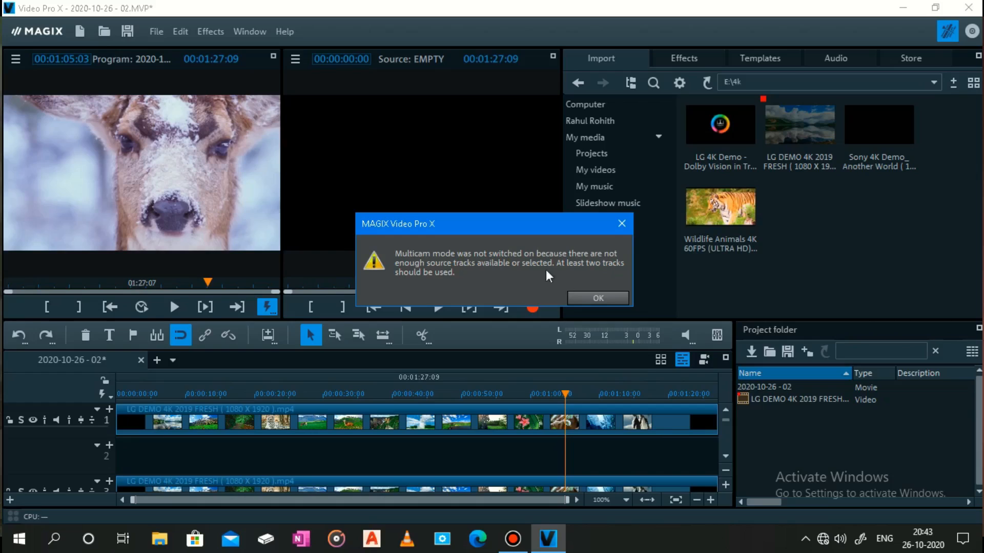
{"action": "left_click", "coordinate": [598, 297]}
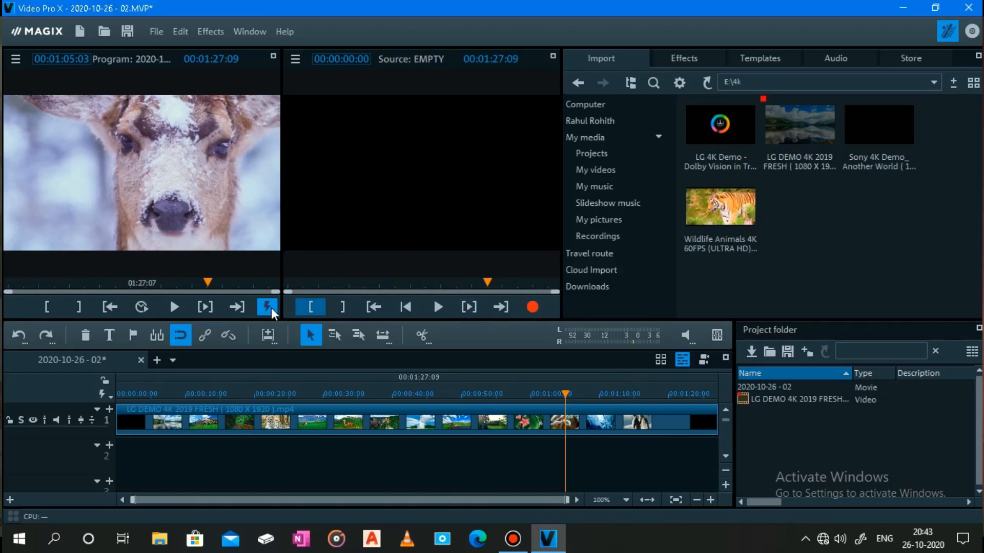